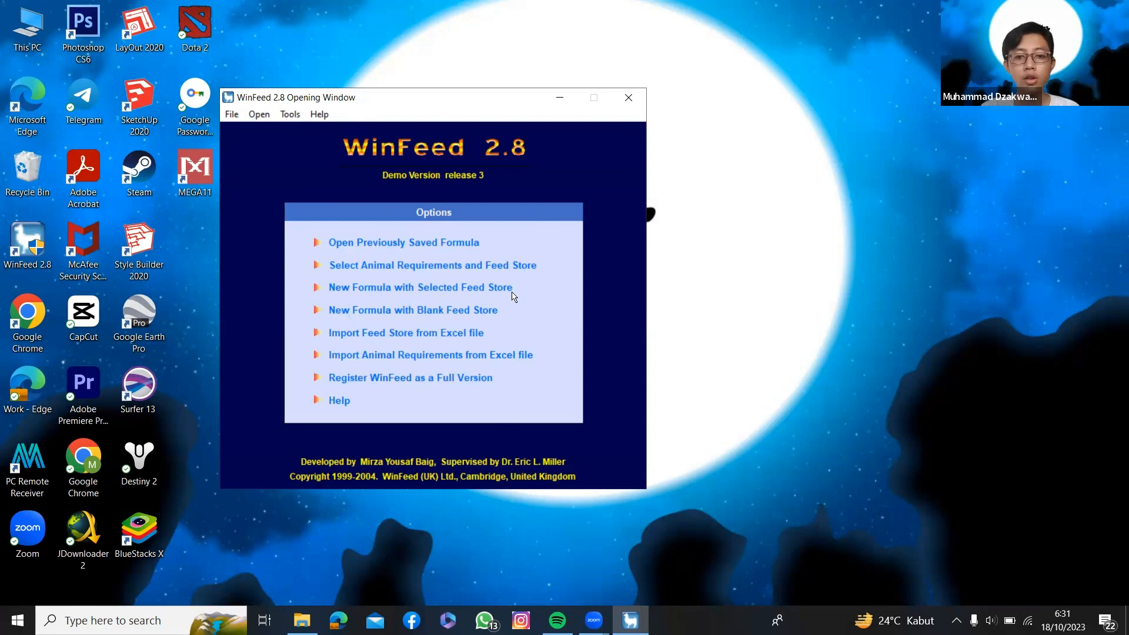
Start a new formula using the feed store Bahan Baku Pakan TPPI 2023 from the Downloads folder.
{"action": "left_click", "coordinate": [481, 293]}
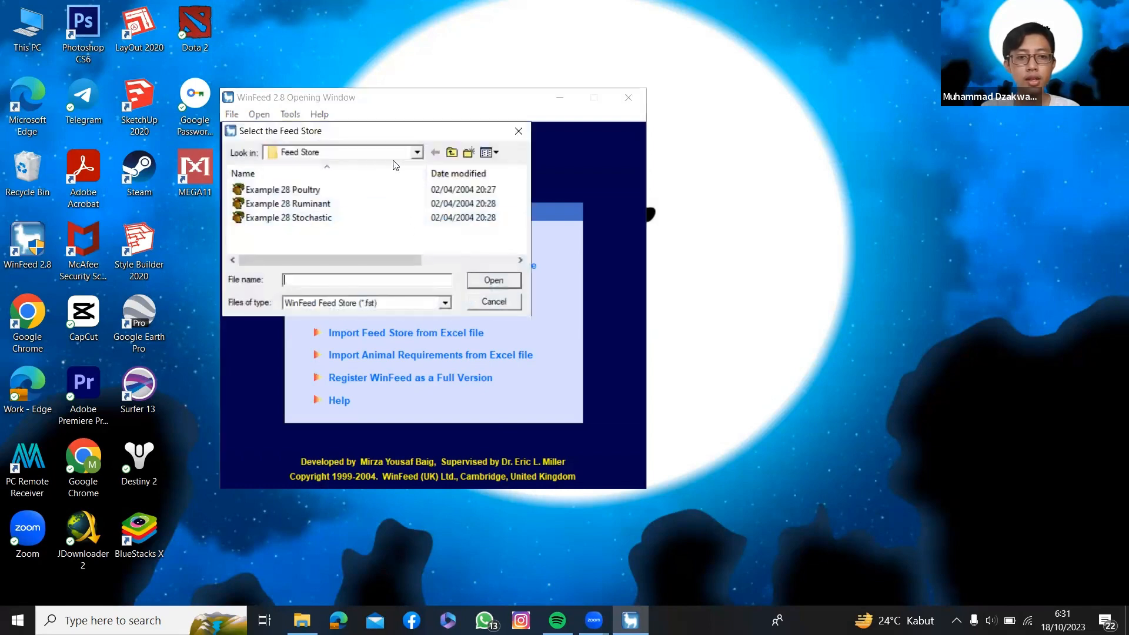
{"action": "left_click", "coordinate": [417, 153]}
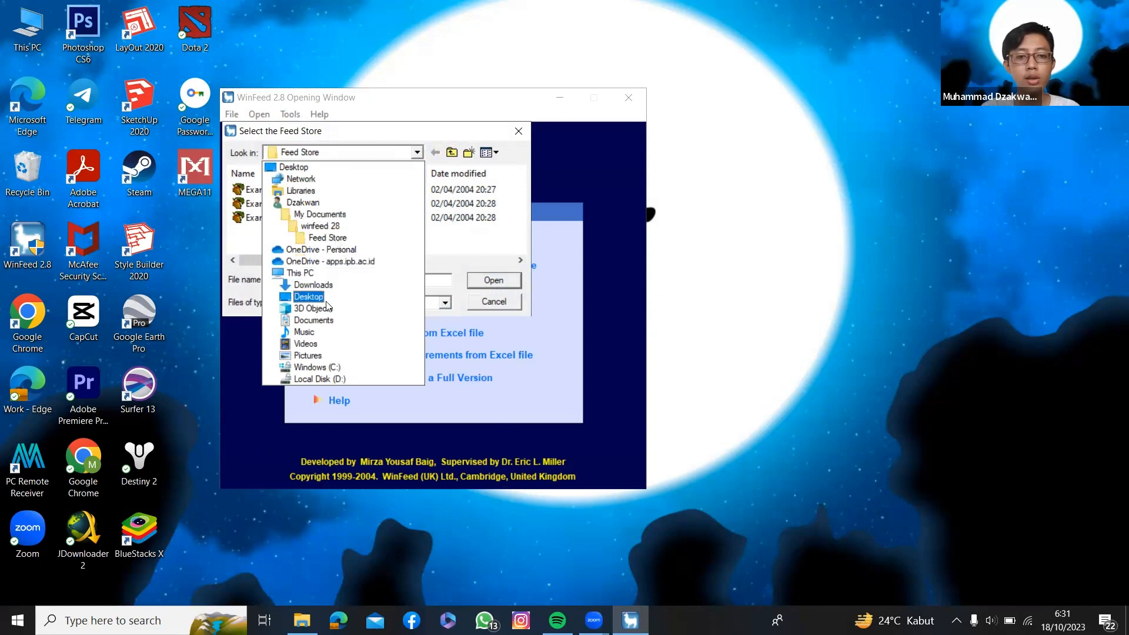
{"action": "left_click", "coordinate": [313, 285]}
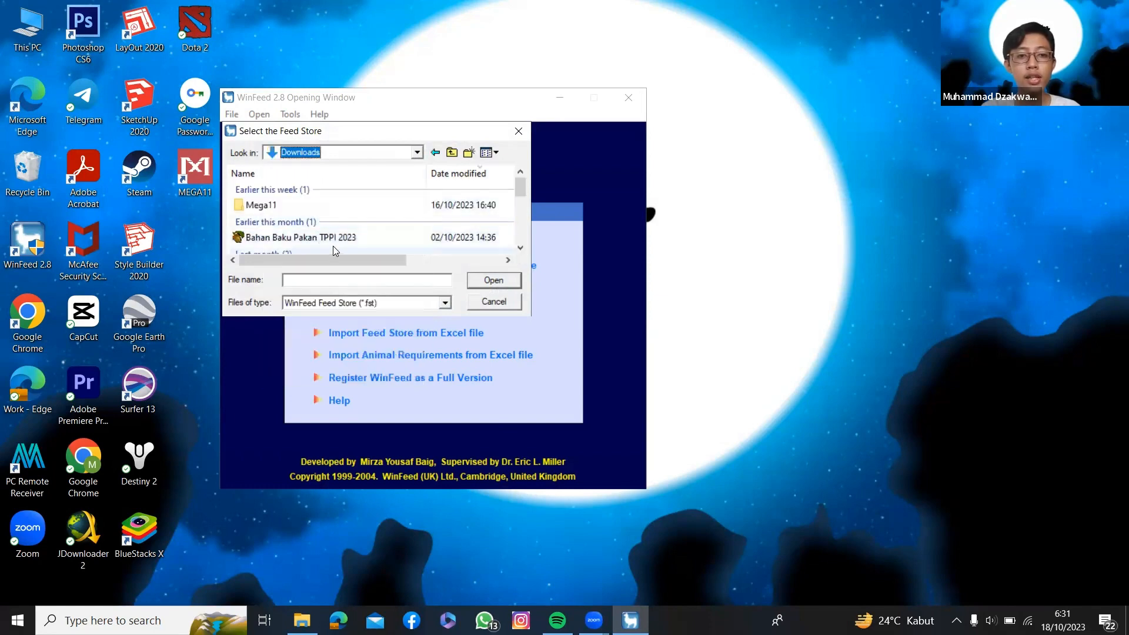
{"action": "left_click", "coordinate": [337, 237]}
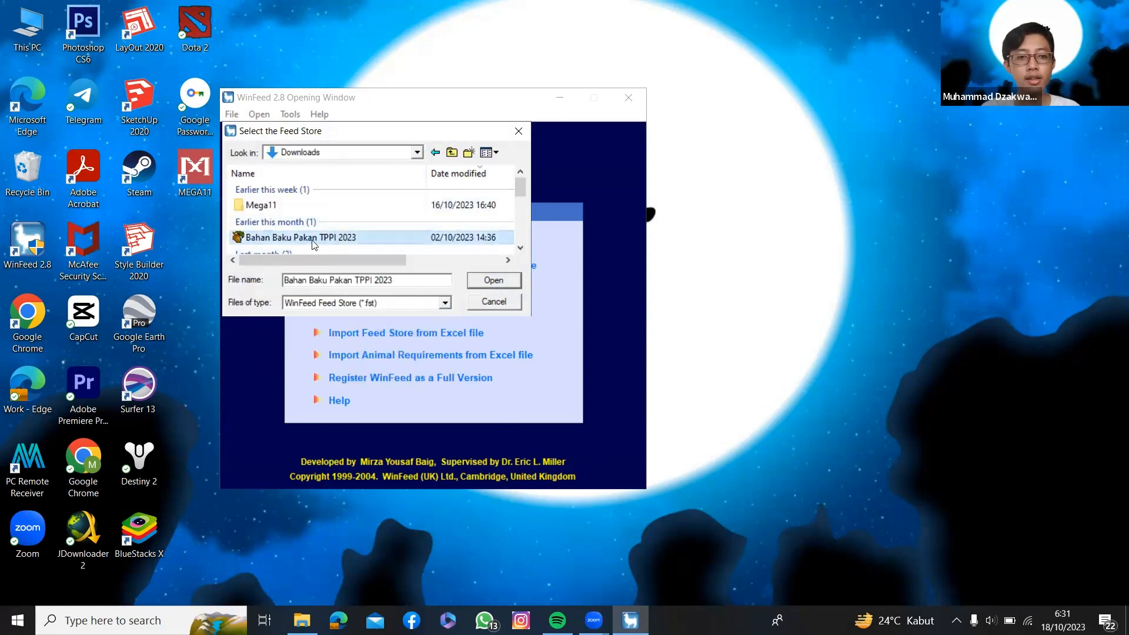
{"action": "left_click", "coordinate": [481, 282]}
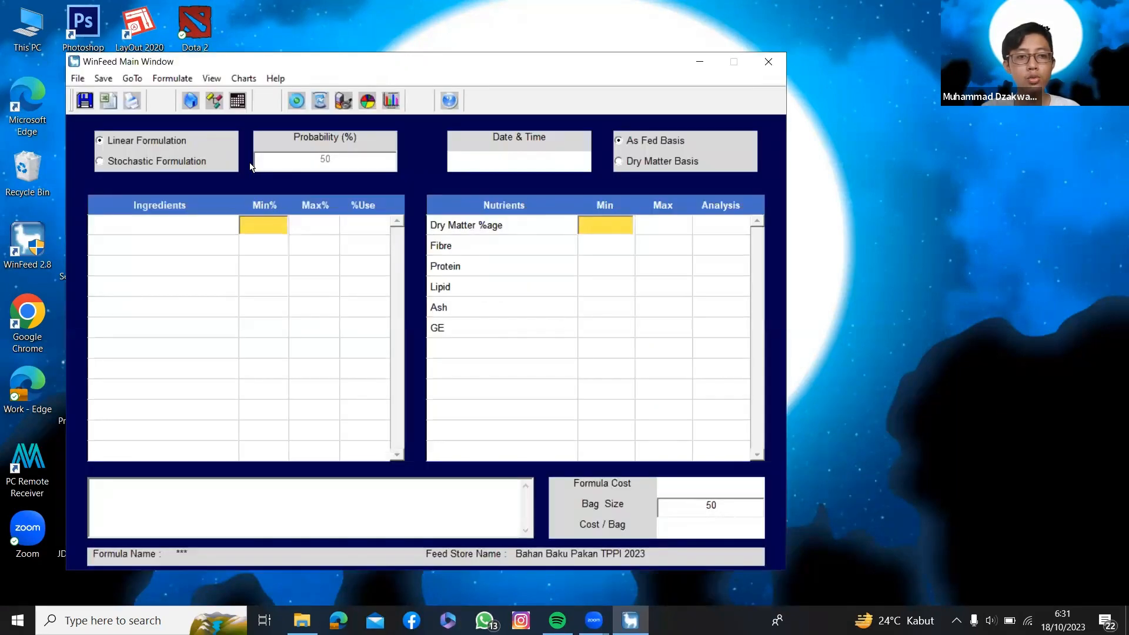
Open the feed store and mark all twelve ingredients, from Gaplek to PMC, as in stock.
{"action": "left_click", "coordinate": [191, 103]}
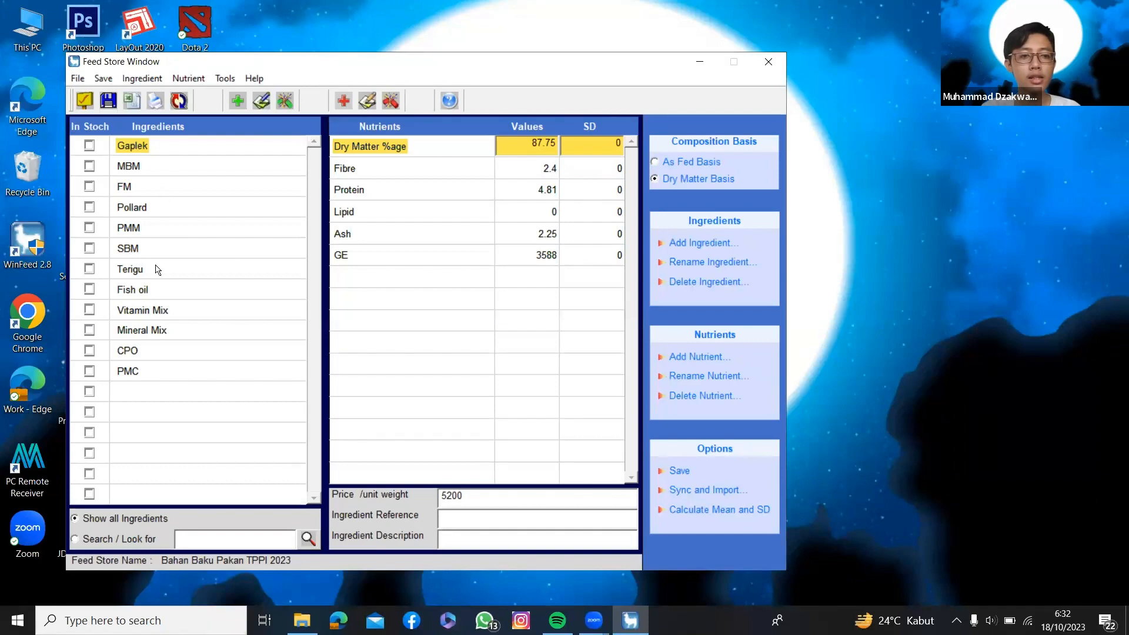
{"action": "left_click", "coordinate": [89, 145]}
{"action": "left_click", "coordinate": [90, 165]}
{"action": "left_click", "coordinate": [89, 187]}
{"action": "left_click", "coordinate": [89, 206]}
{"action": "left_click", "coordinate": [89, 228]}
{"action": "left_click", "coordinate": [89, 248]}
{"action": "left_click", "coordinate": [89, 269]}
{"action": "left_click", "coordinate": [89, 290]}
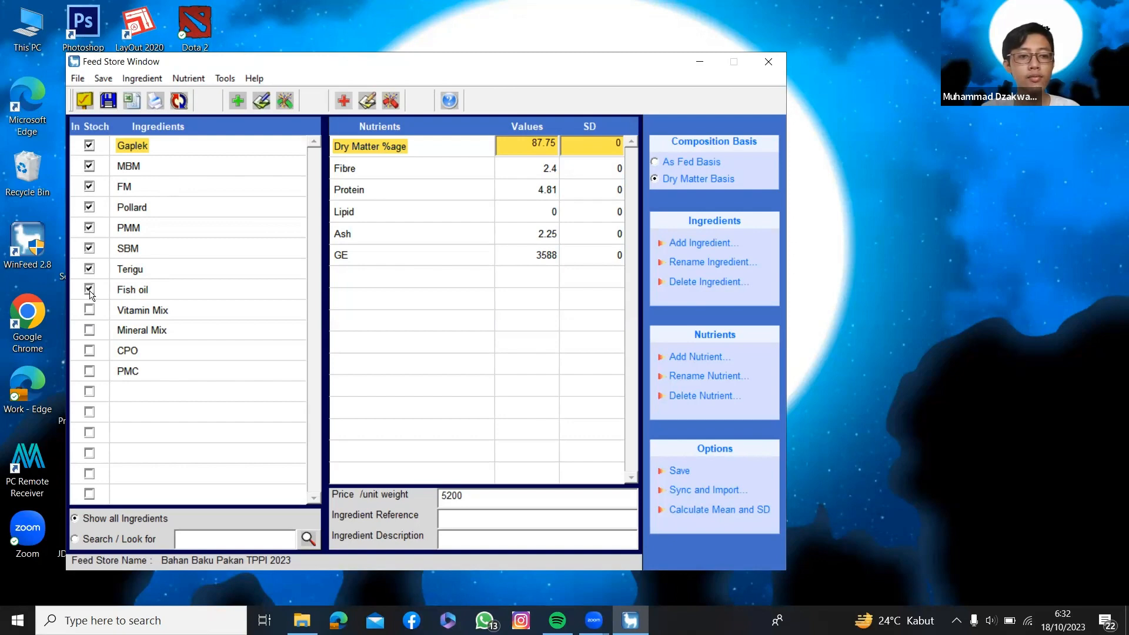
{"action": "left_click", "coordinate": [89, 310]}
{"action": "left_click", "coordinate": [89, 330]}
{"action": "left_click", "coordinate": [90, 351]}
{"action": "left_click", "coordinate": [89, 371]}
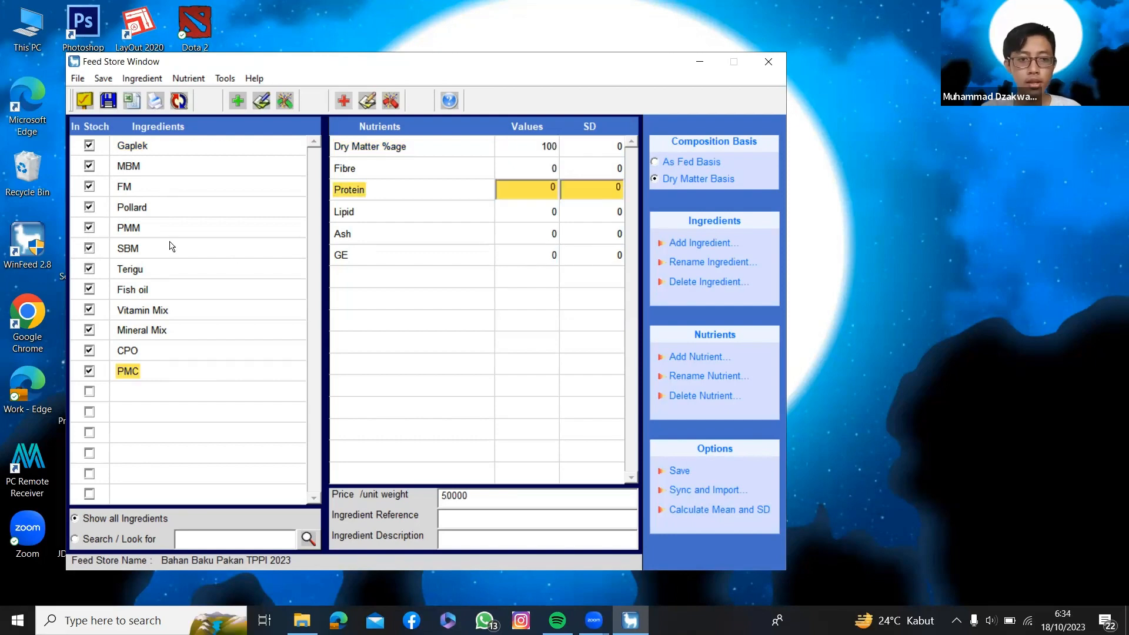
Examine the nutrient values of MBM, FM, PMM and SBM, and the protein and fibre values of Pollard.
{"action": "left_click", "coordinate": [171, 163]}
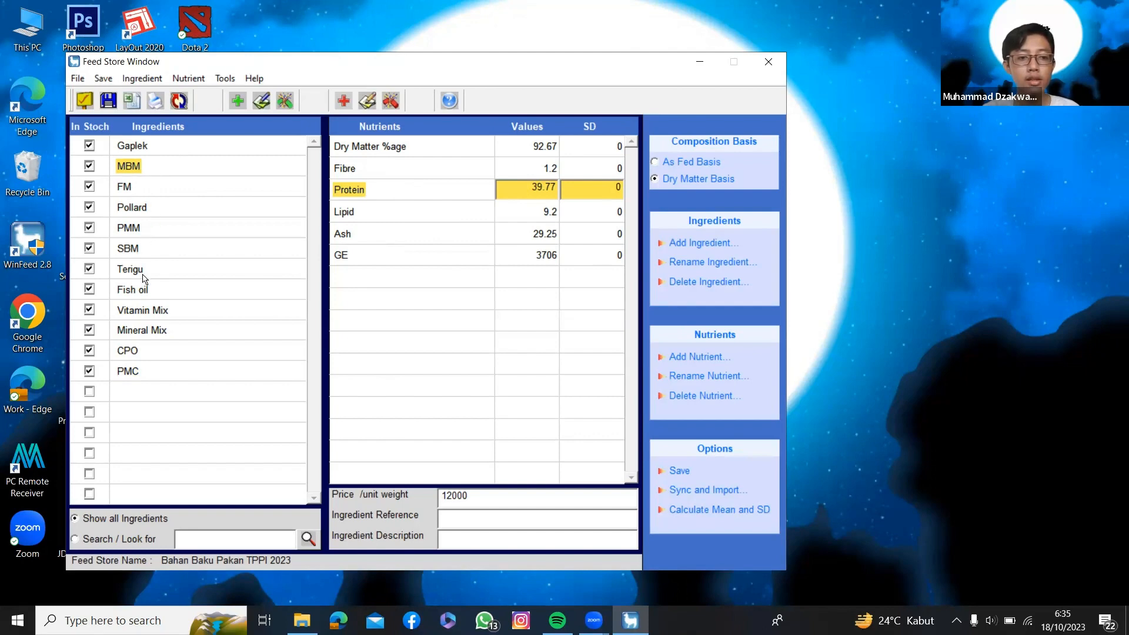
{"action": "left_click", "coordinate": [147, 231]}
{"action": "left_click", "coordinate": [155, 167]}
{"action": "left_click", "coordinate": [152, 188]}
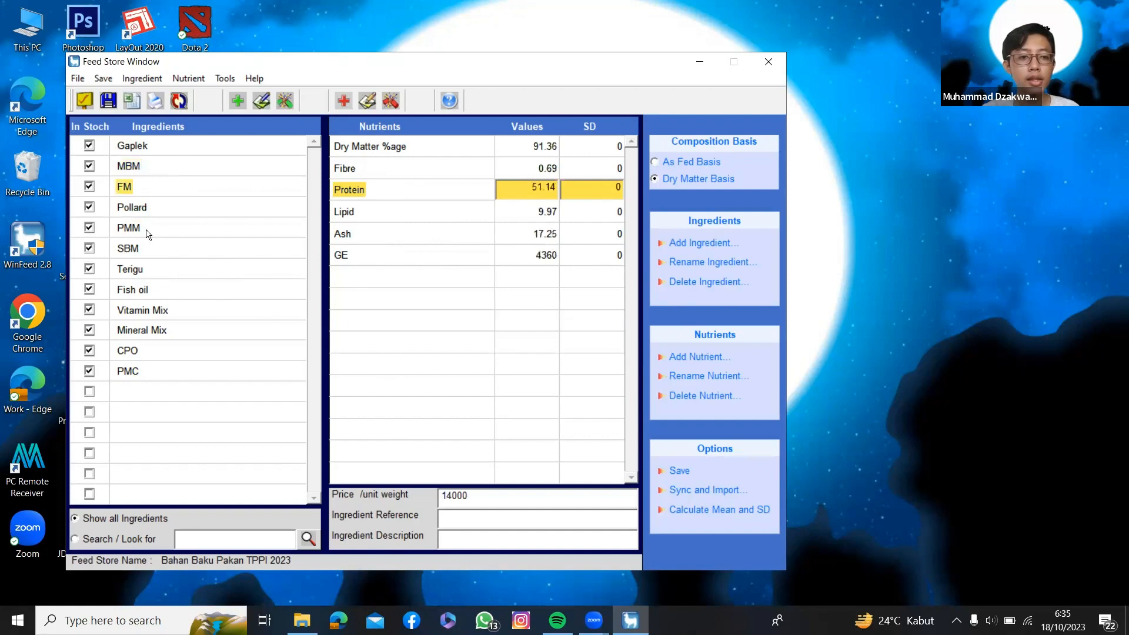
{"action": "left_click", "coordinate": [147, 231]}
{"action": "left_click", "coordinate": [149, 251]}
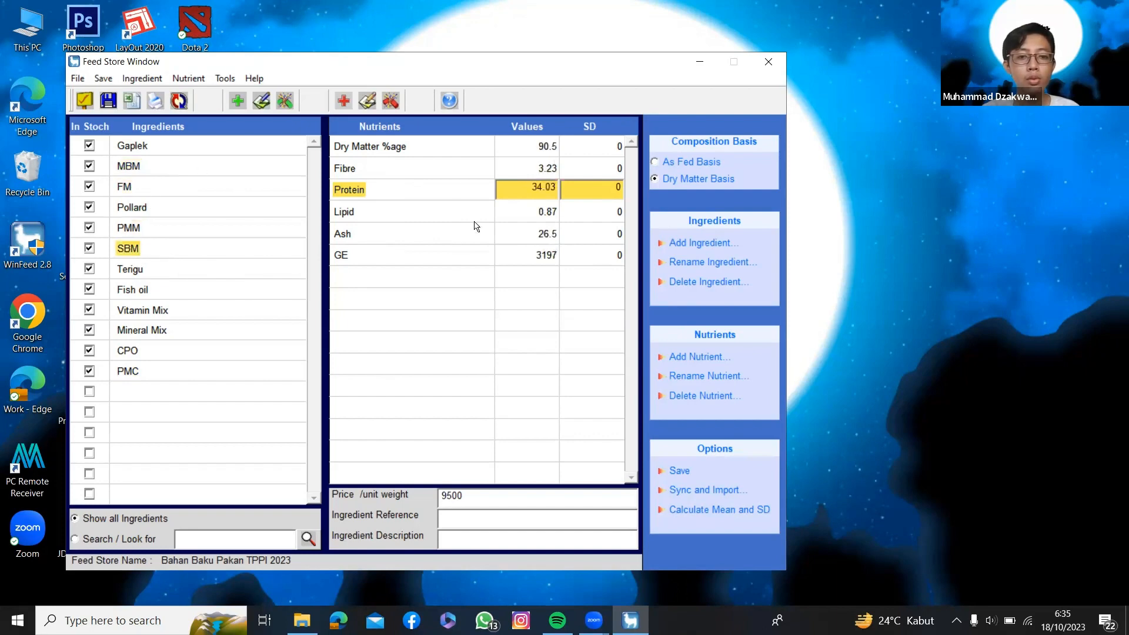
{"action": "left_click", "coordinate": [174, 231]}
{"action": "left_click", "coordinate": [172, 248]}
{"action": "left_click", "coordinate": [137, 208]}
{"action": "left_click", "coordinate": [202, 166]}
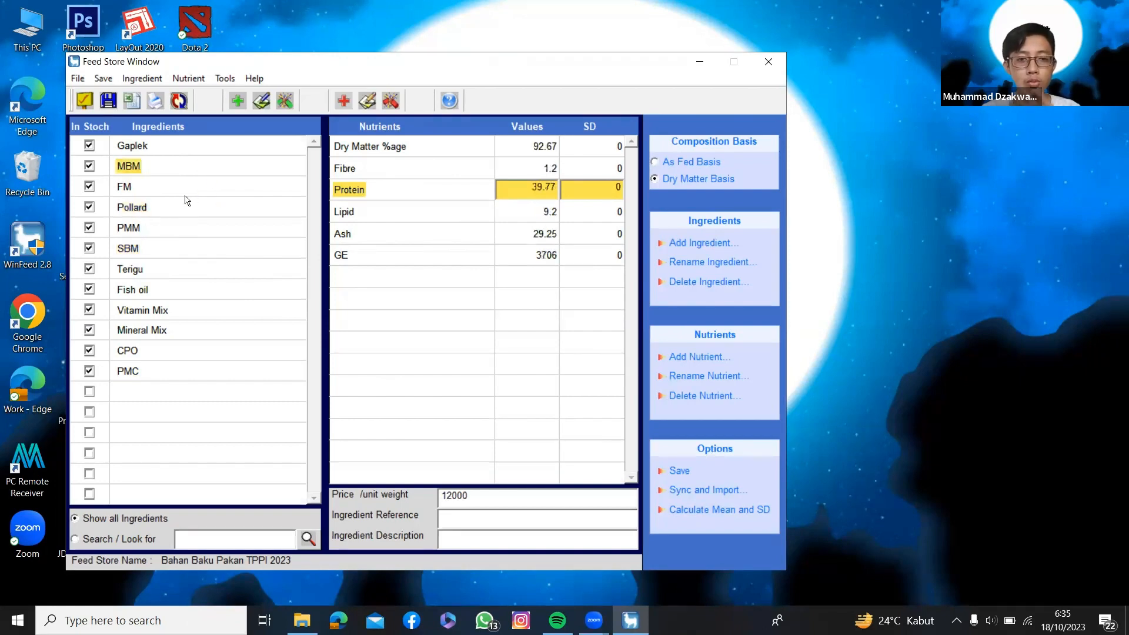
{"action": "left_click", "coordinate": [142, 211]}
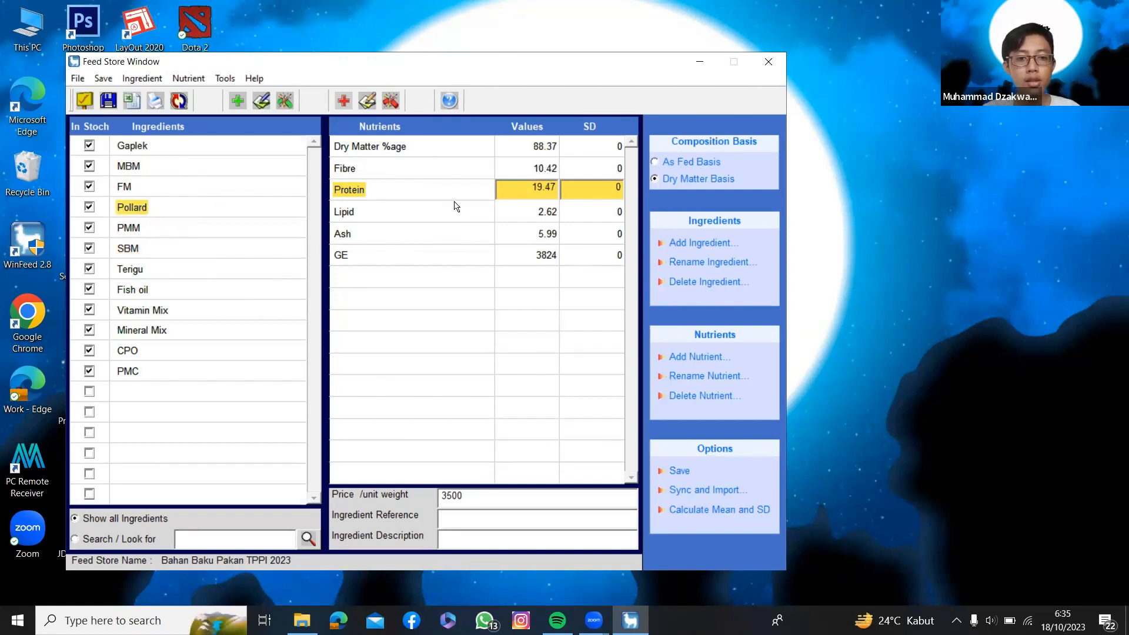
{"action": "left_click", "coordinate": [348, 175]}
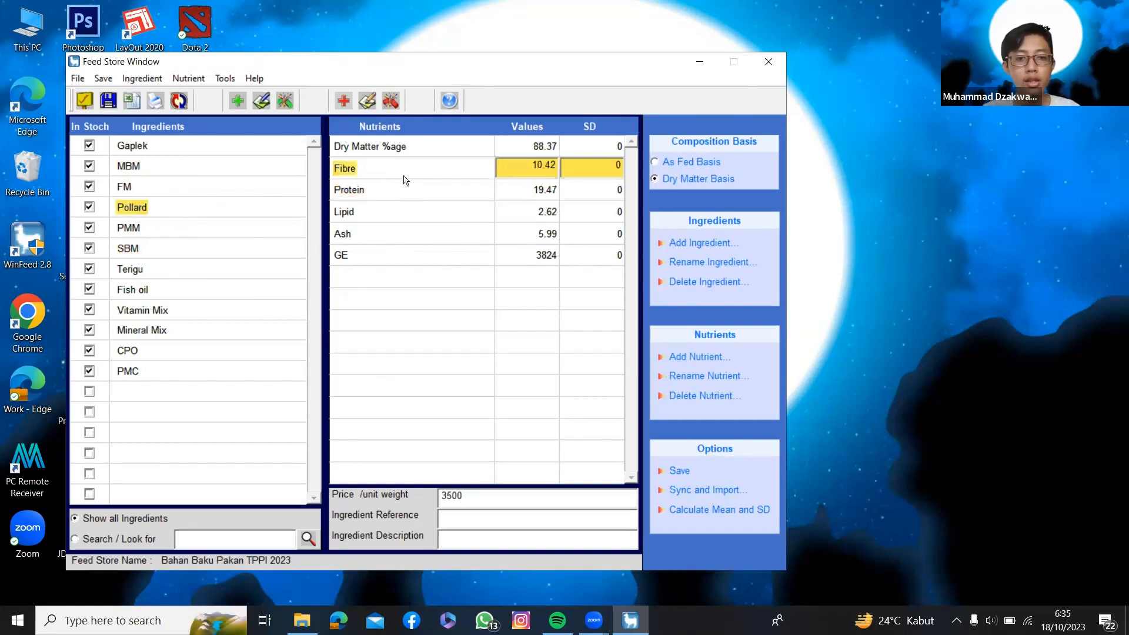
{"action": "left_click", "coordinate": [533, 167]}
{"action": "left_click", "coordinate": [522, 190]}
{"action": "left_click", "coordinate": [537, 170]}
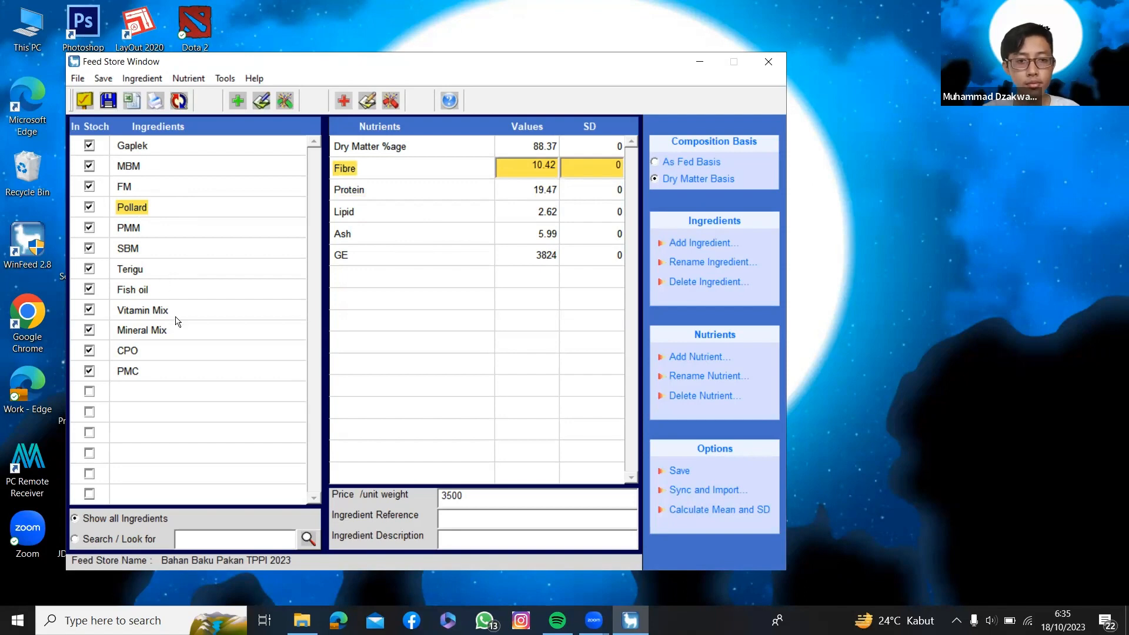
Bring the in-stock ingredients into the formula and set the maximum Fibre to 6.
{"action": "left_click", "coordinate": [85, 107]}
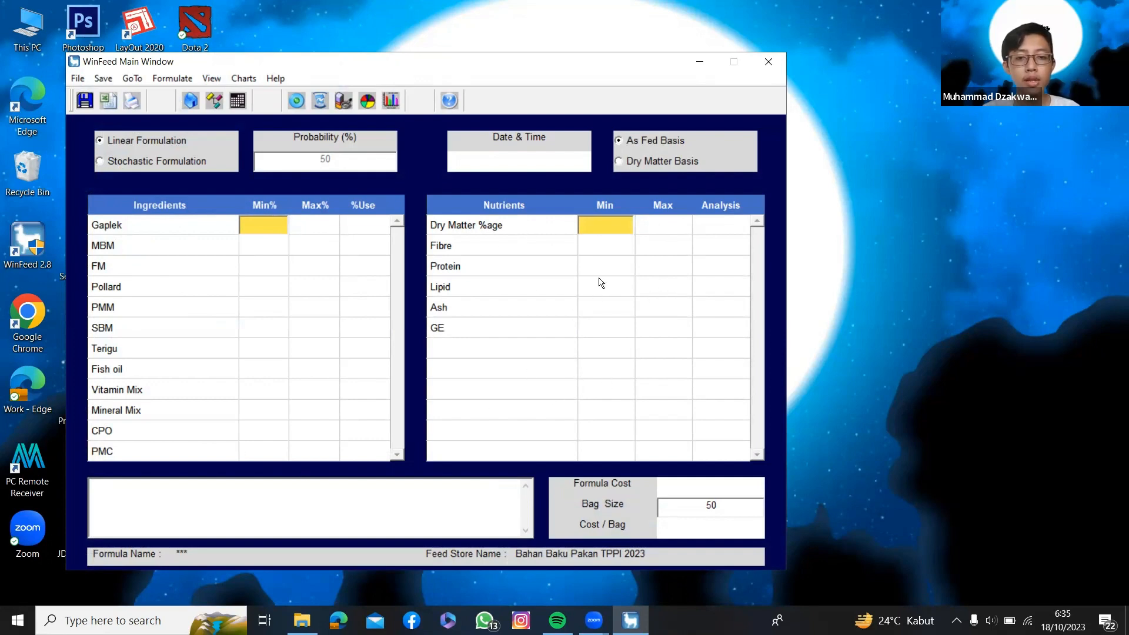
{"action": "left_click", "coordinate": [686, 247]}
{"action": "left_click", "coordinate": [618, 252]}
{"action": "left_click", "coordinate": [660, 247]}
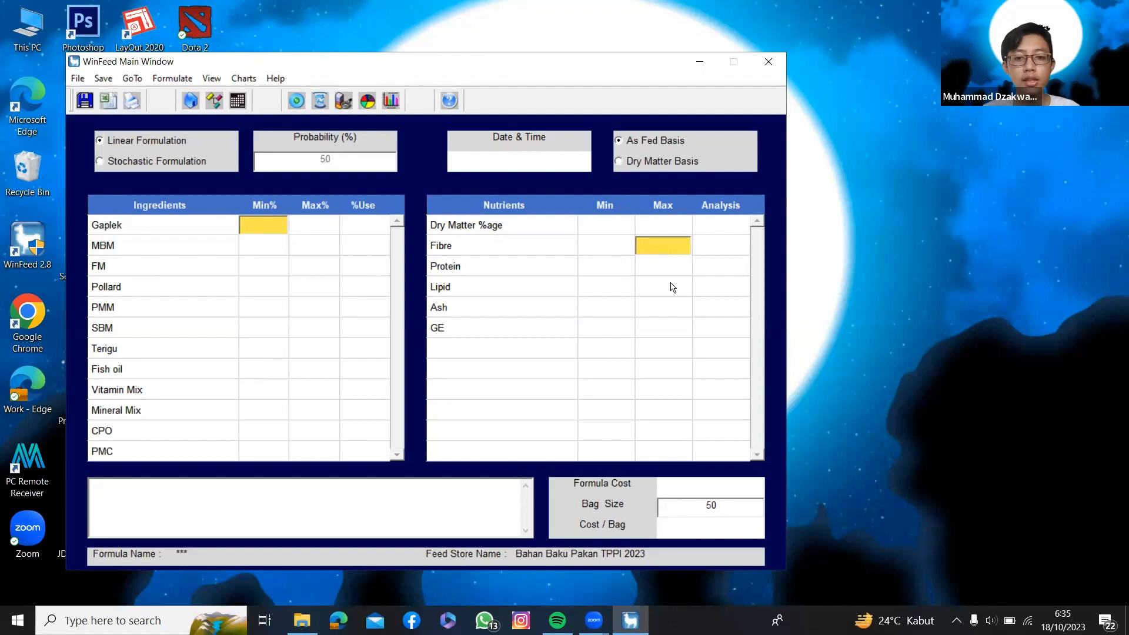
{"action": "left_click", "coordinate": [661, 270]}
{"action": "left_click", "coordinate": [658, 251]}
{"action": "left_click", "coordinate": [661, 266]}
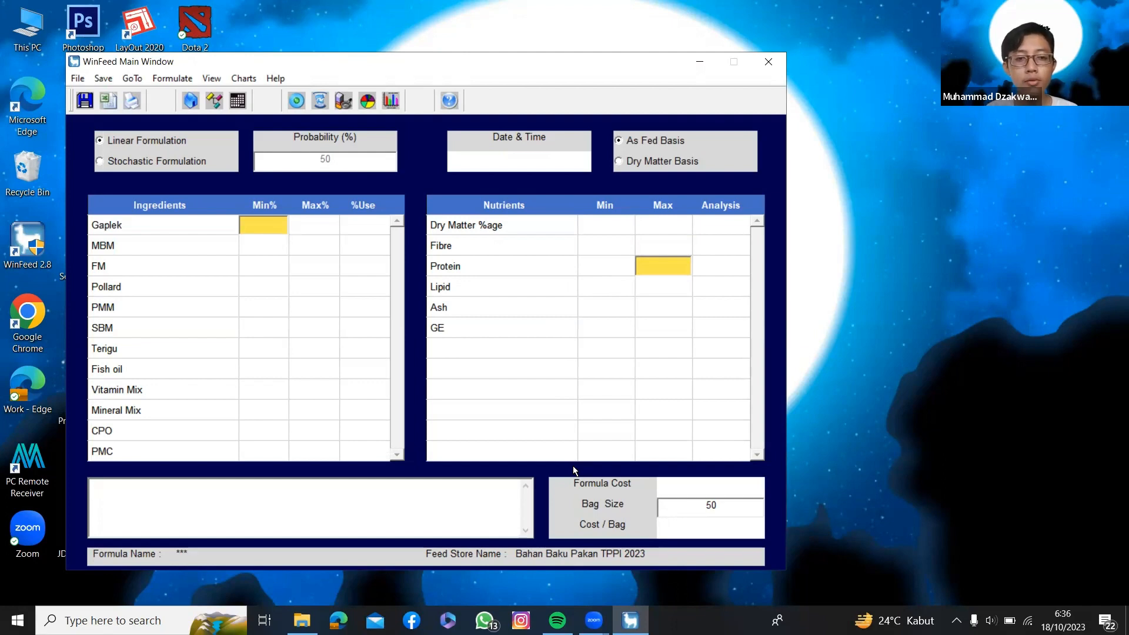
{"action": "left_click", "coordinate": [675, 253]}
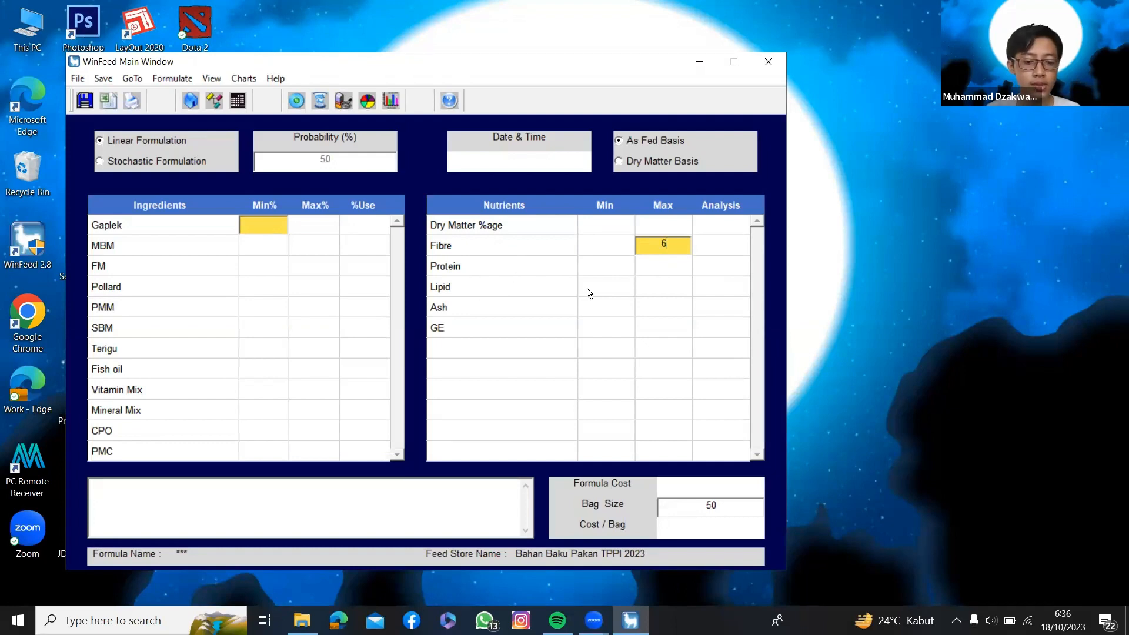
Set the Protein requirement to a minimum of 28 and a maximum of 30.
{"action": "left_click", "coordinate": [610, 265]}
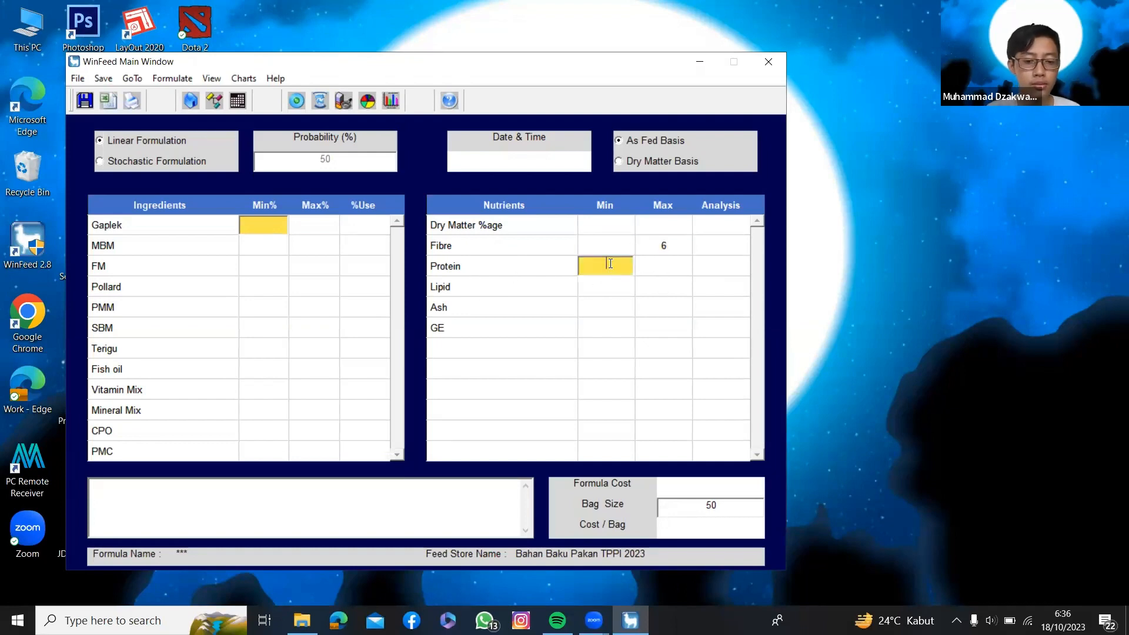
{"action": "type", "text": "28"}
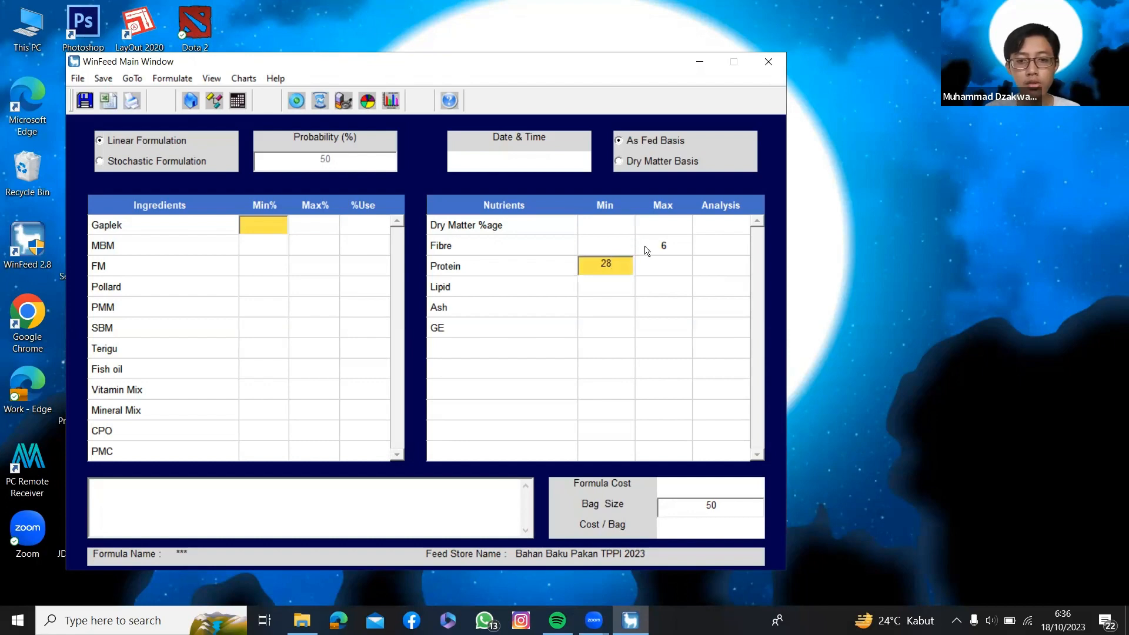
{"action": "left_click", "coordinate": [660, 266]}
{"action": "type", "text": "30"}
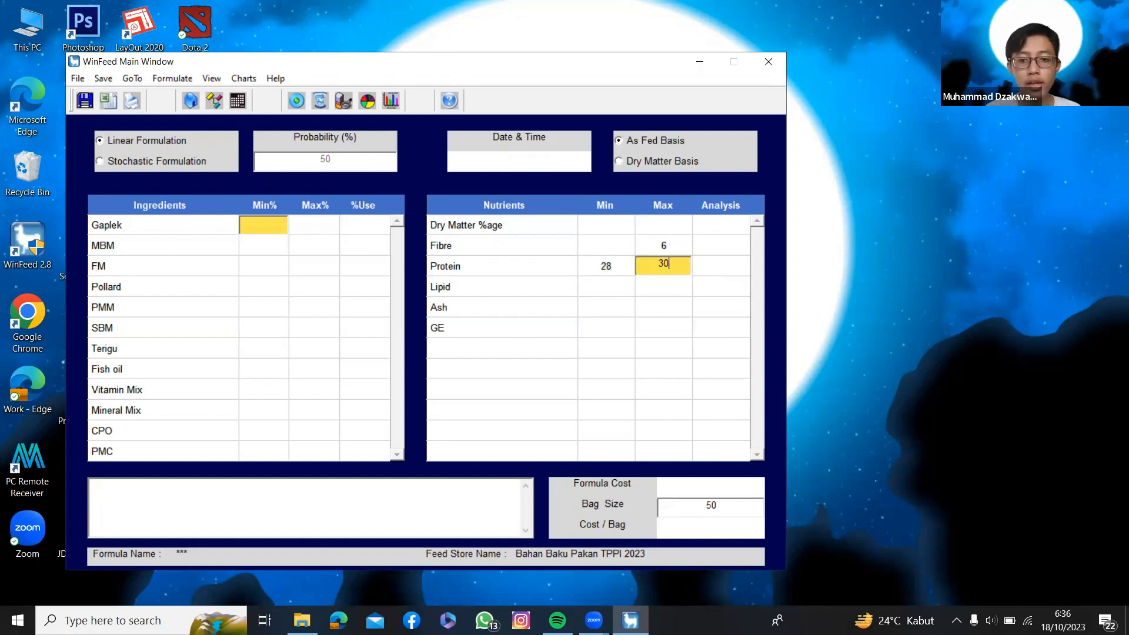
Set the Lipid requirement to a minimum of 6 and a maximum of 7.
{"action": "left_click", "coordinate": [613, 290]}
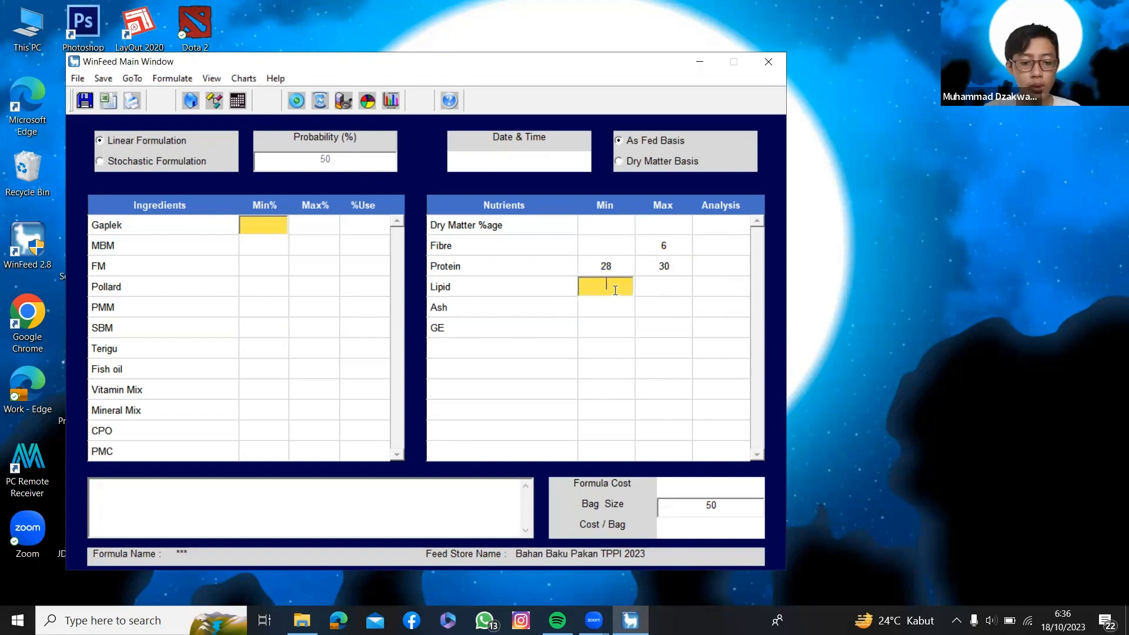
{"action": "type", "text": "6"}
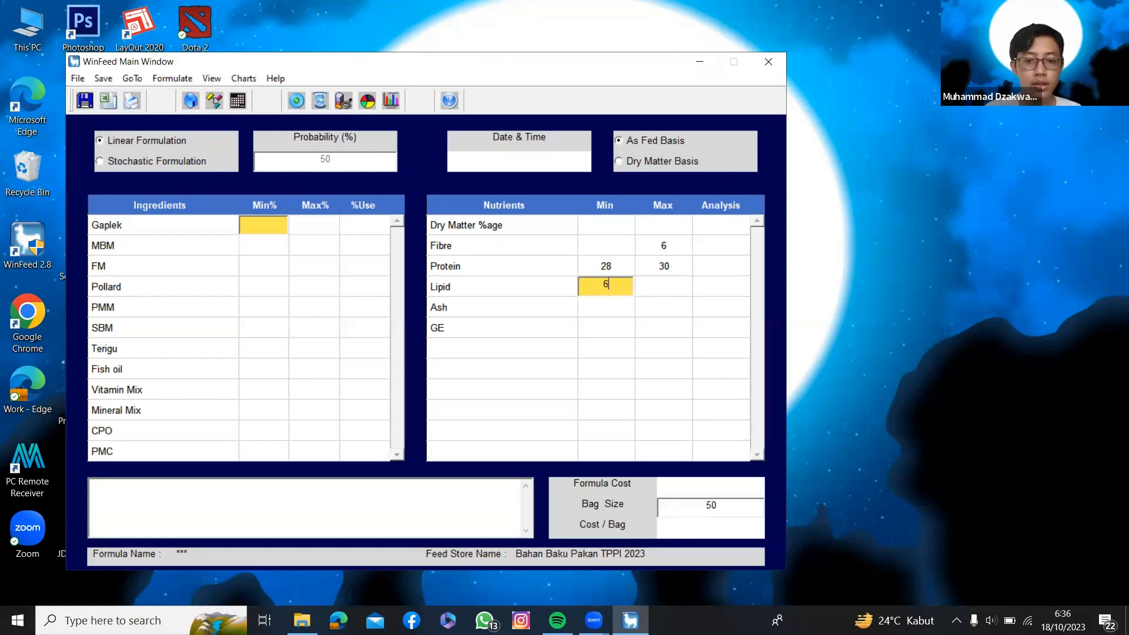
{"action": "left_click", "coordinate": [653, 286]}
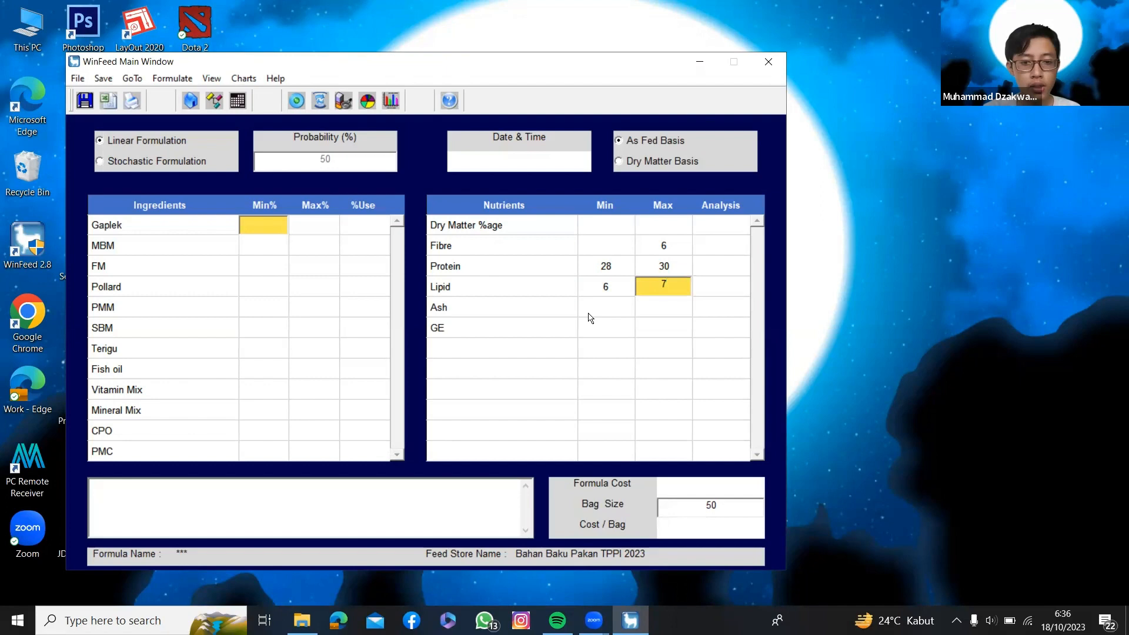
Set the maximum Ash to 11 and switch the formulation to Dry Matter Basis.
{"action": "left_click", "coordinate": [658, 309]}
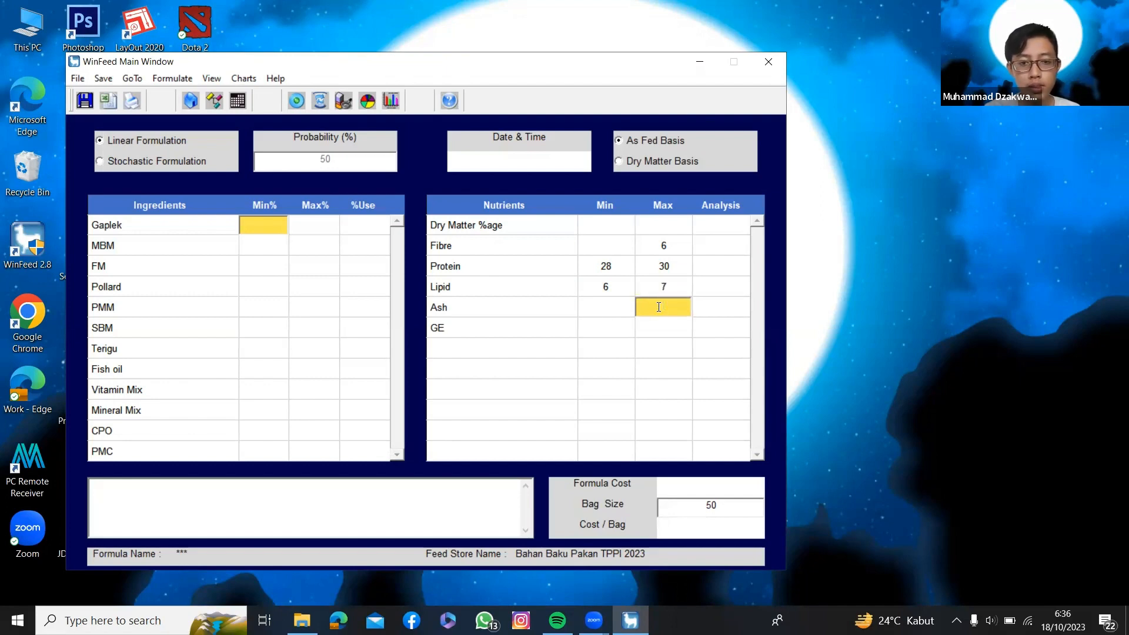
{"action": "left_click", "coordinate": [676, 333]}
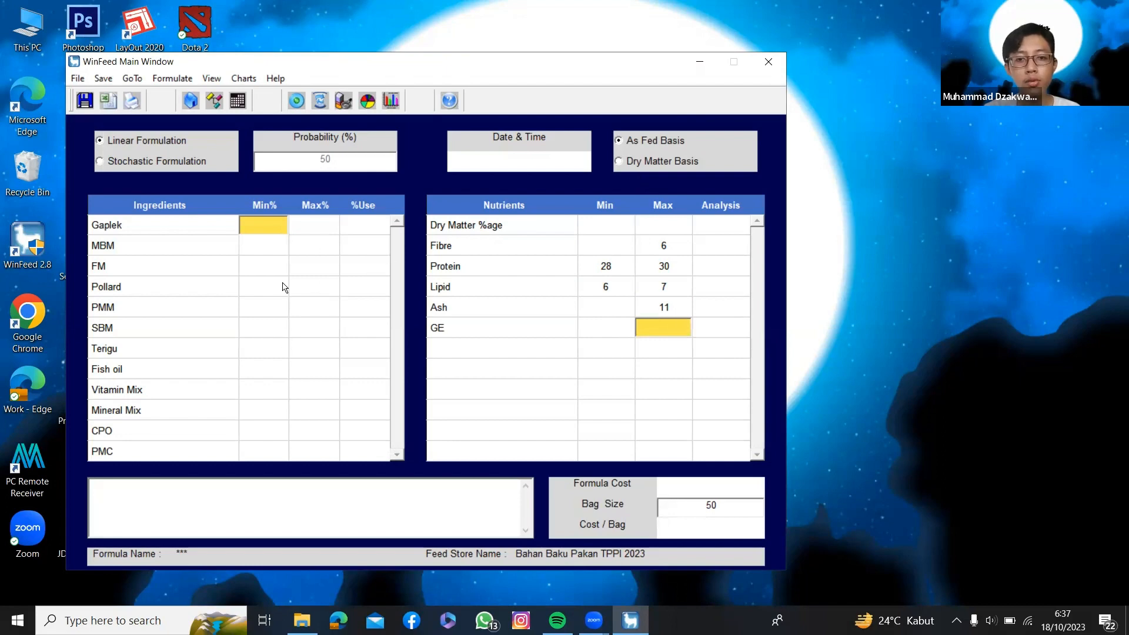
{"action": "left_click", "coordinate": [621, 161]}
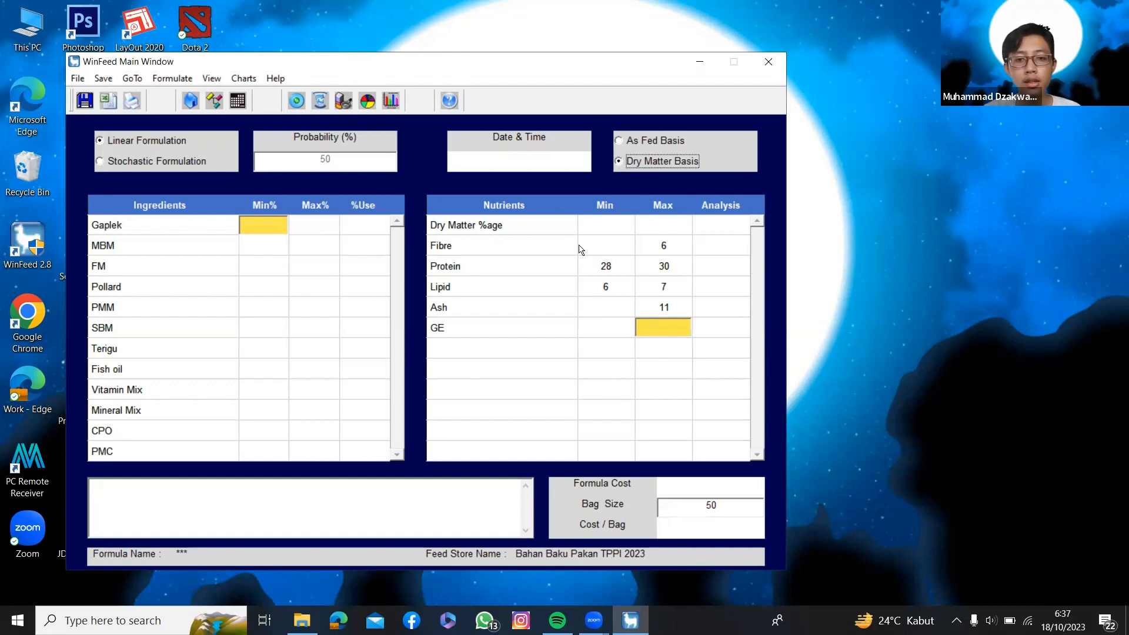
{"action": "key", "text": "Up"}
{"action": "key", "text": "Up"}
{"action": "key", "text": "Up"}
{"action": "key", "text": "Up"}
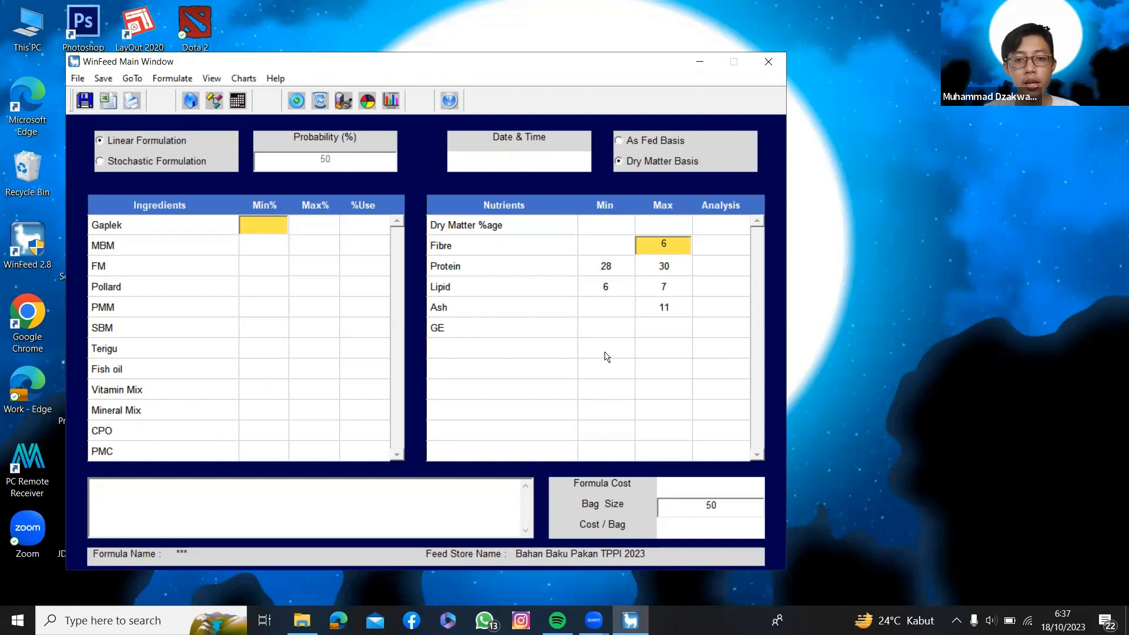
{"action": "left_click", "coordinate": [272, 246]}
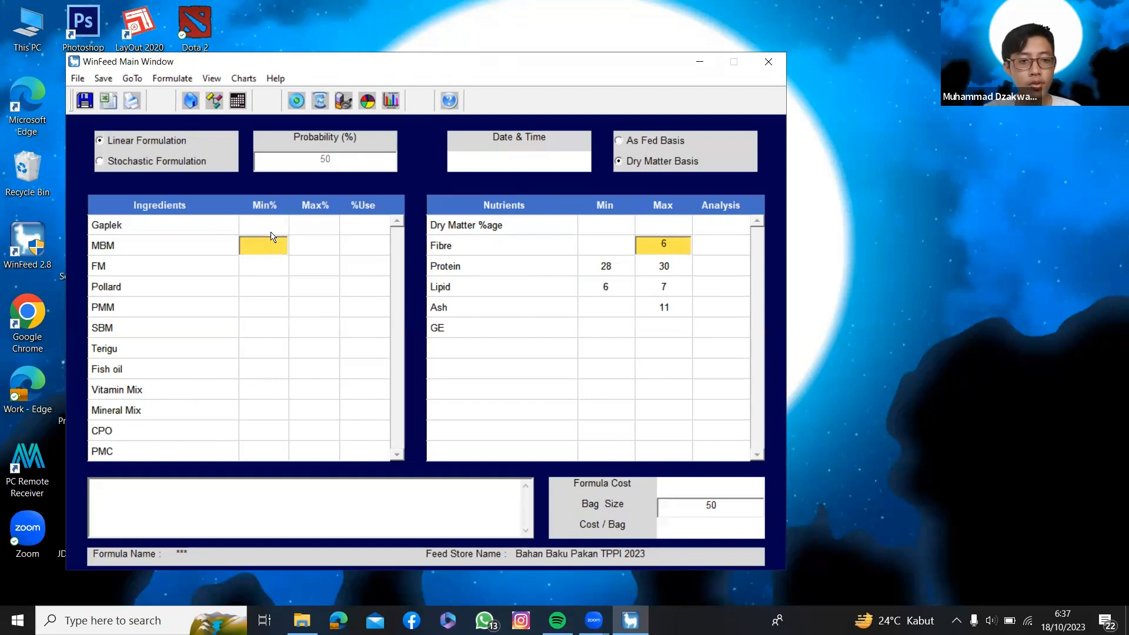
{"action": "key", "text": "Up"}
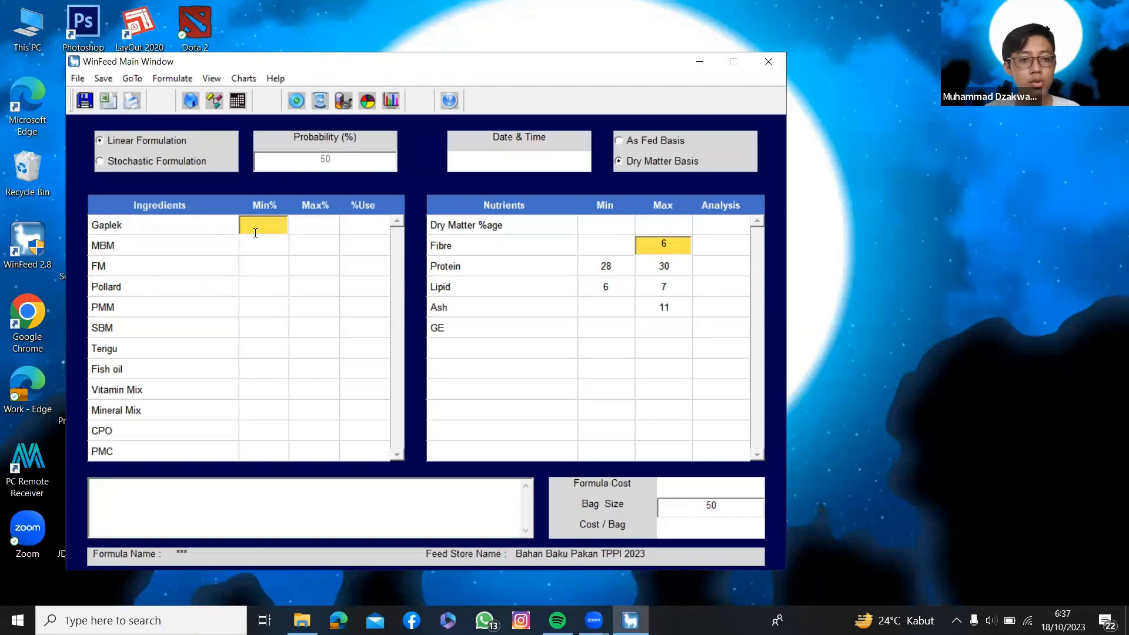
{"action": "key", "text": "Tab"}
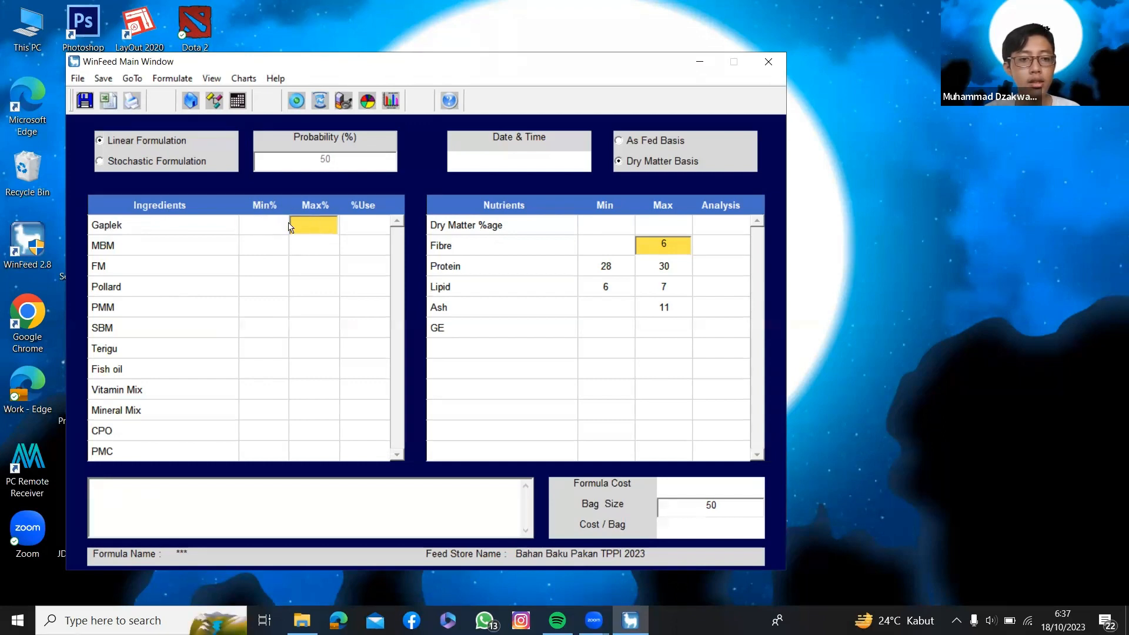
{"action": "left_click", "coordinate": [264, 228]}
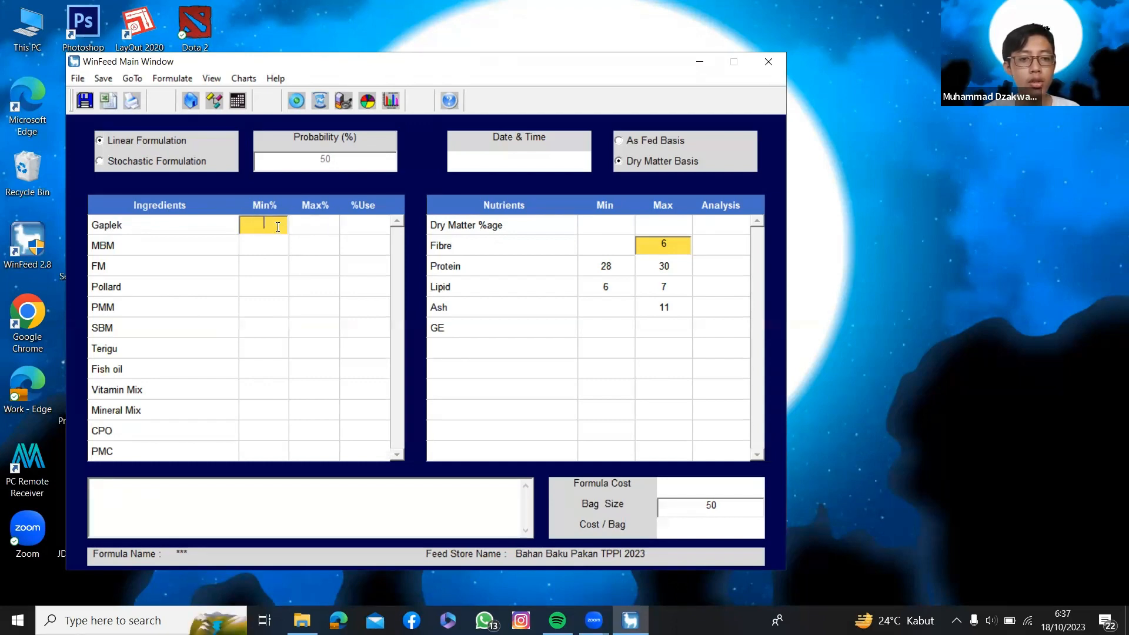
{"action": "key", "text": "Tab"}
{"action": "left_click", "coordinate": [281, 226]}
{"action": "key", "text": "Tab"}
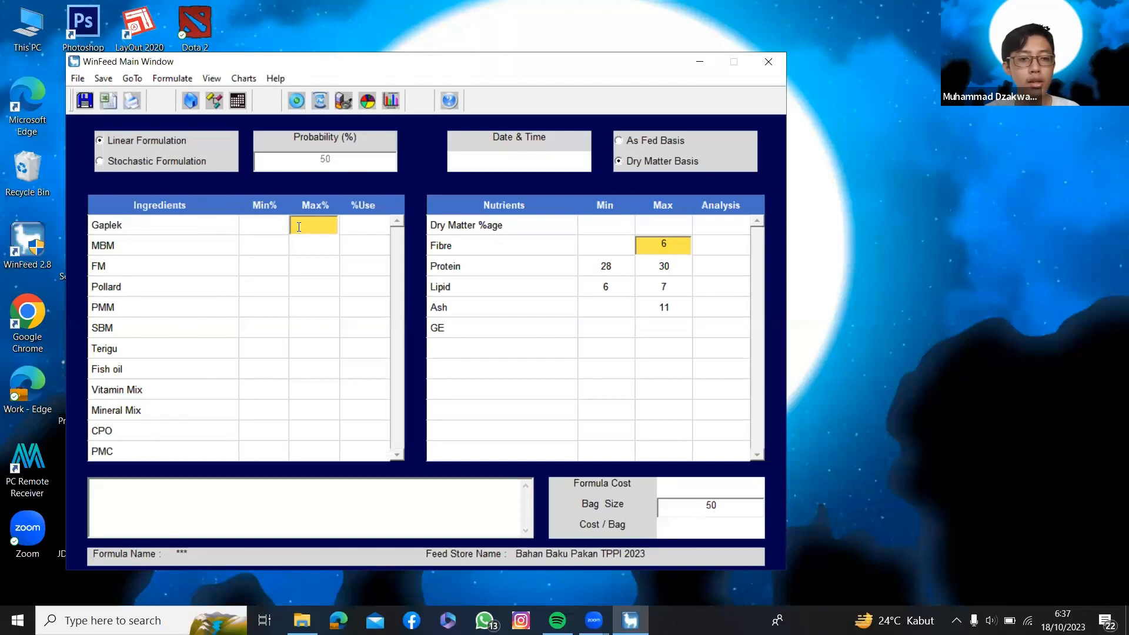
{"action": "left_click", "coordinate": [264, 224]}
{"action": "left_click", "coordinate": [326, 226]}
{"action": "left_click", "coordinate": [271, 229]}
{"action": "left_click", "coordinate": [297, 226]}
{"action": "left_click", "coordinate": [273, 227]}
{"action": "left_click", "coordinate": [298, 227]}
{"action": "left_click", "coordinate": [272, 229]}
{"action": "left_click", "coordinate": [314, 227]}
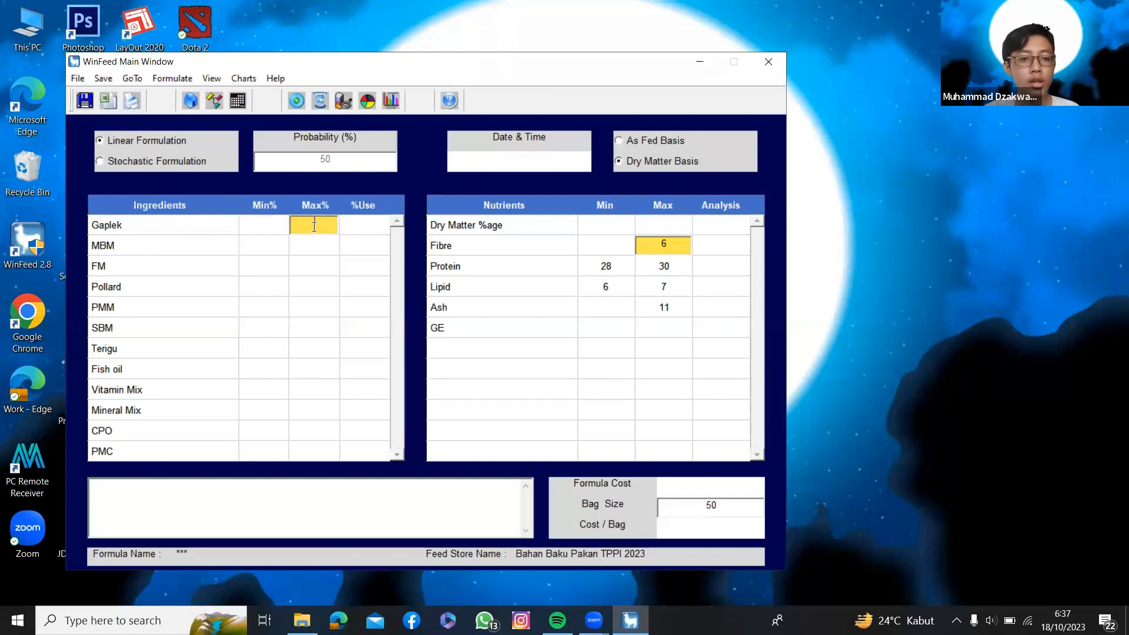
Set the Gaplek limits to a minimum of 5% and a maximum of 8%.
{"action": "left_click", "coordinate": [279, 225]}
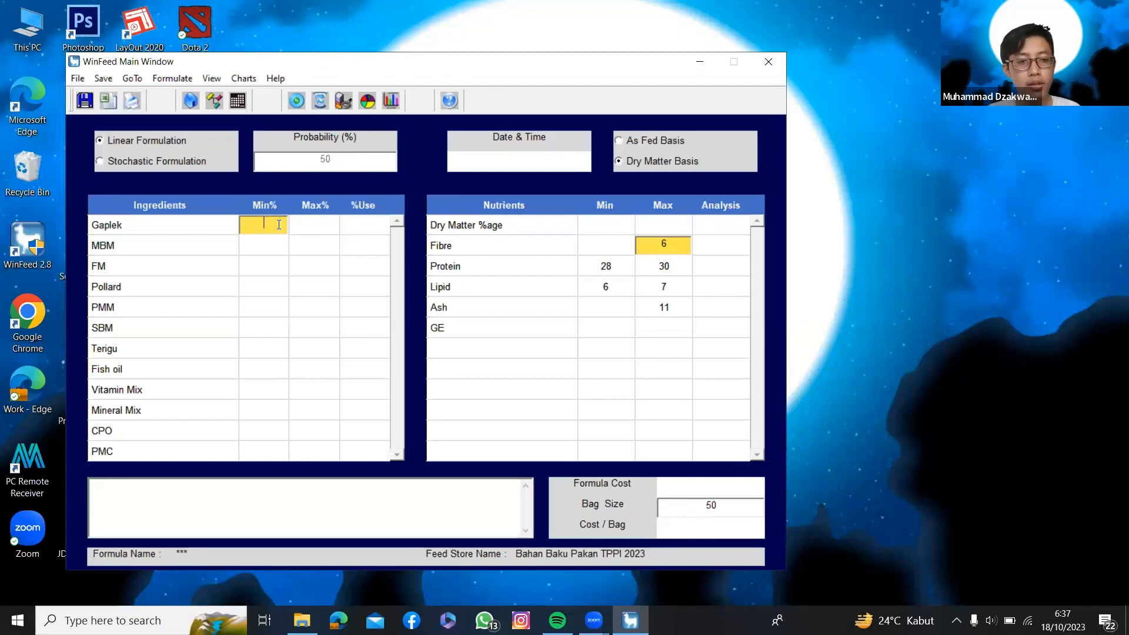
{"action": "left_click", "coordinate": [313, 228]}
{"action": "type", "text": "8"}
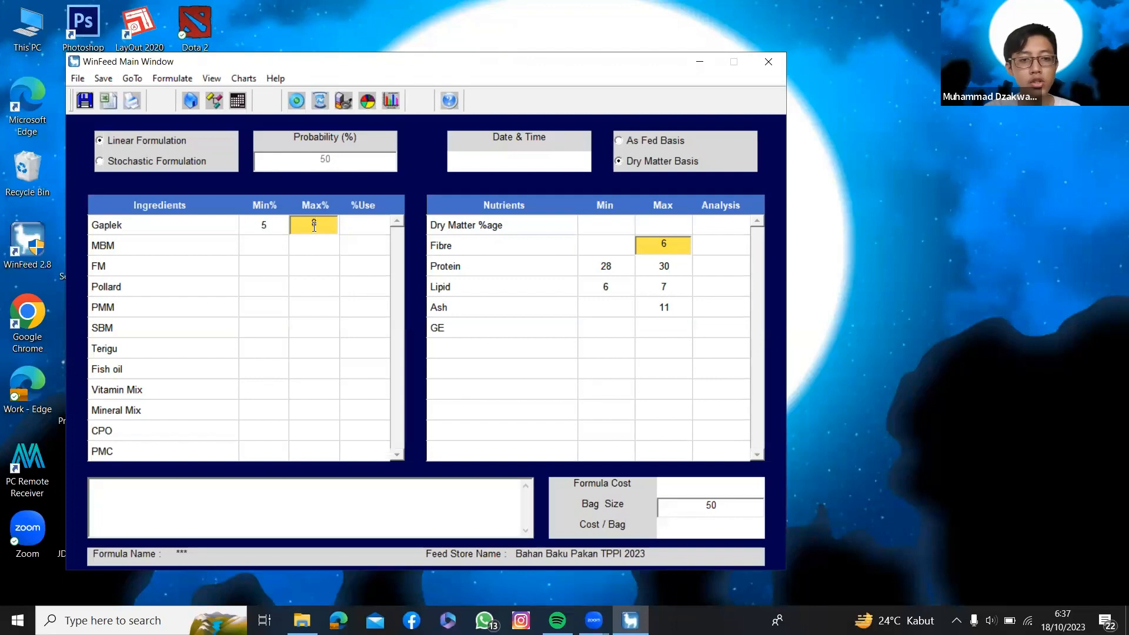
{"action": "left_click", "coordinate": [258, 246]}
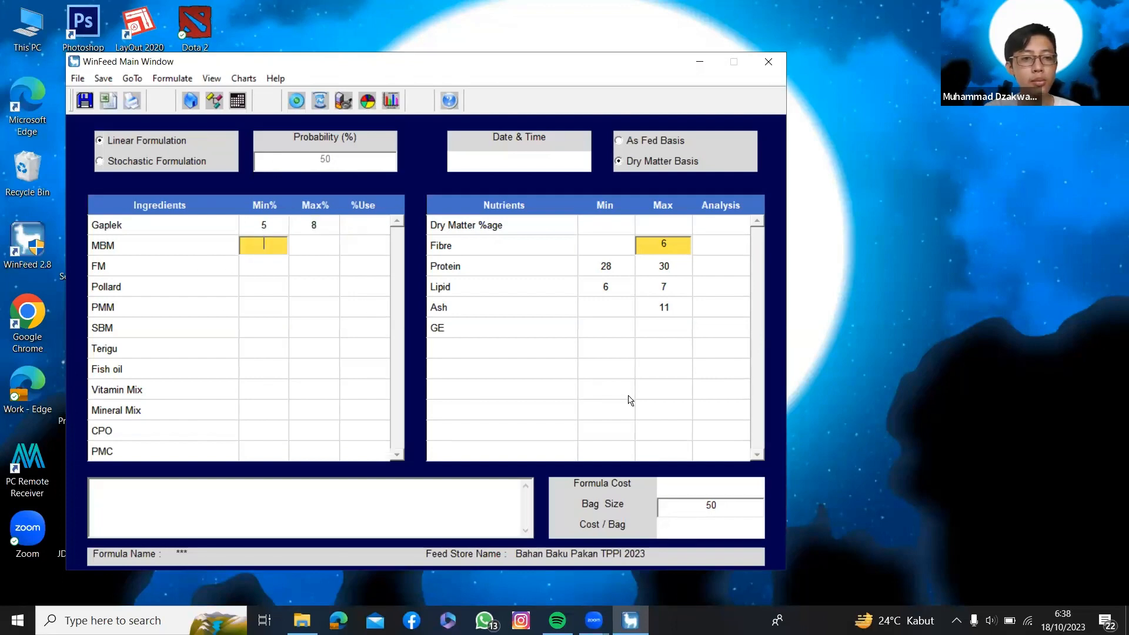
{"action": "left_click", "coordinate": [321, 249]}
{"action": "left_click", "coordinate": [273, 247]}
{"action": "left_click", "coordinate": [315, 246]}
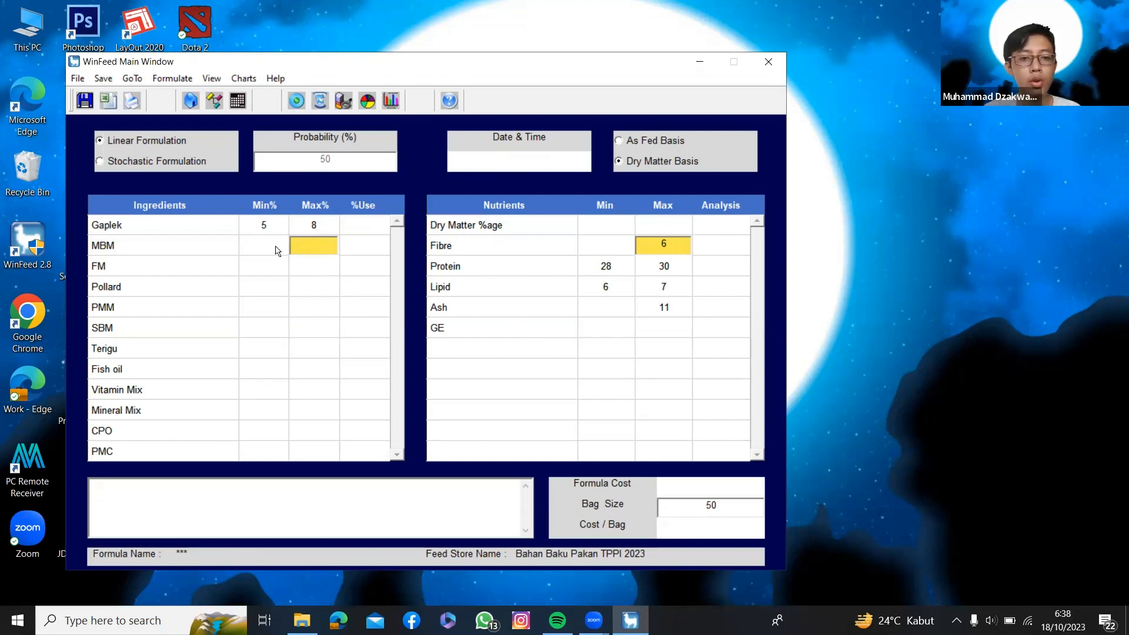
{"action": "left_click", "coordinate": [277, 248]}
{"action": "left_click", "coordinate": [301, 253]}
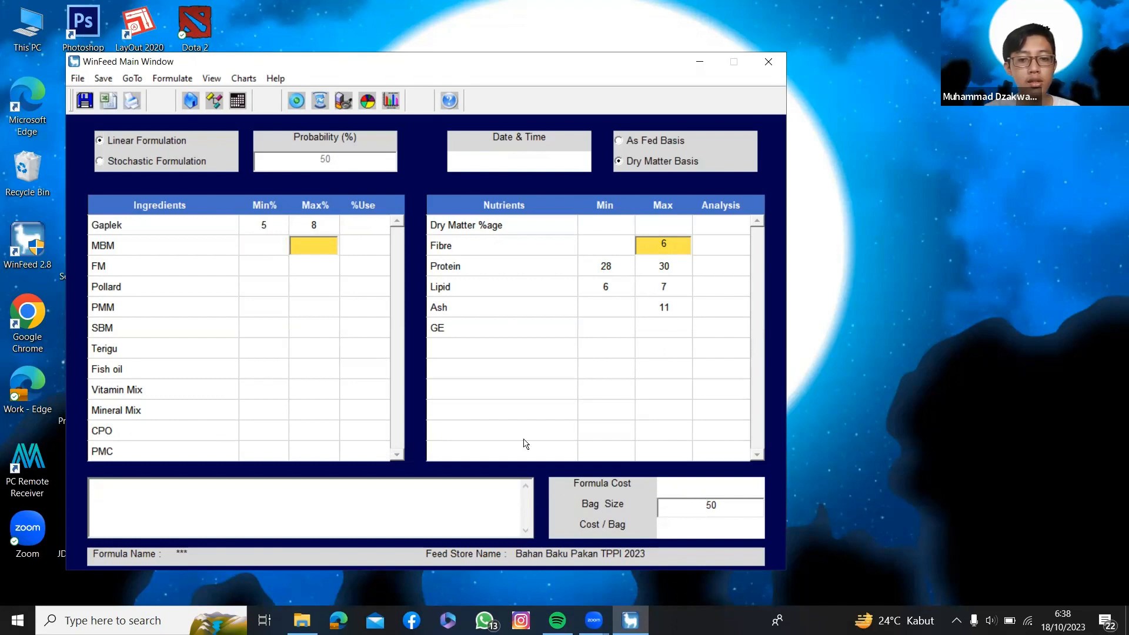
{"action": "left_click", "coordinate": [365, 251]}
{"action": "left_click", "coordinate": [330, 245]}
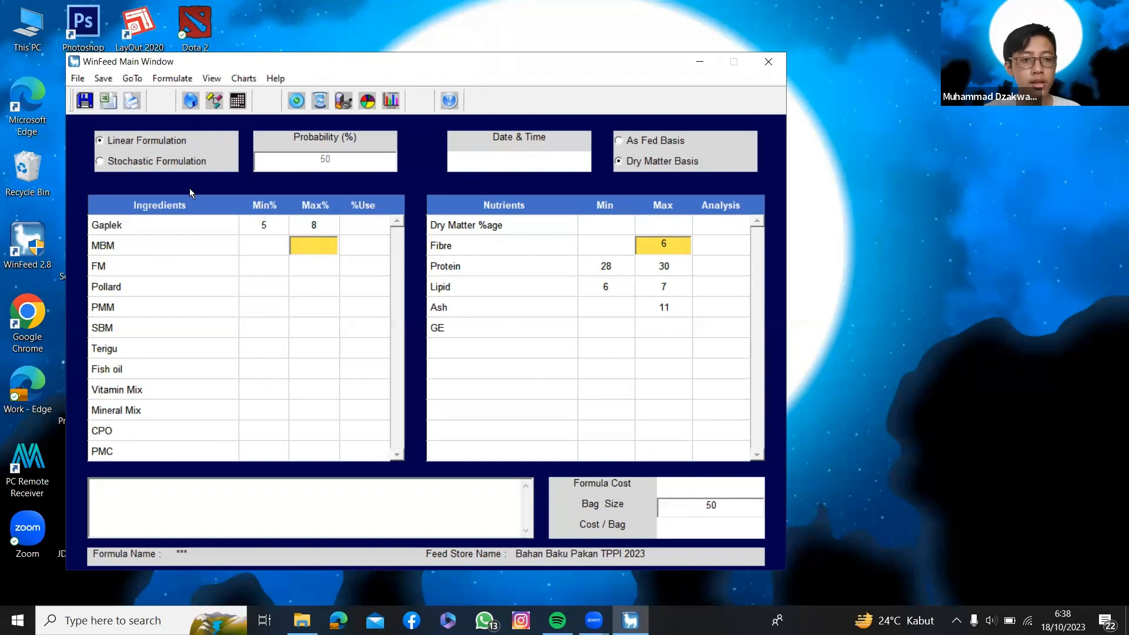
{"action": "left_click", "coordinate": [254, 251]}
{"action": "left_click", "coordinate": [332, 259]}
{"action": "left_click", "coordinate": [323, 250]}
{"action": "left_click", "coordinate": [279, 246]}
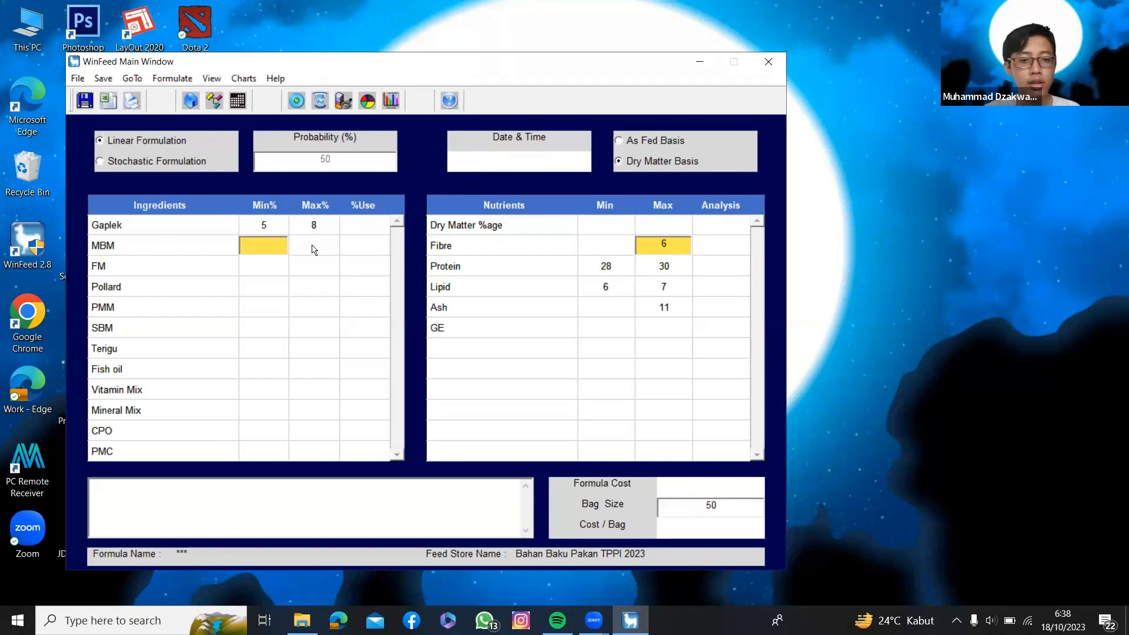
Set the MBM limits to a maximum of 5% and a minimum of 2%.
{"action": "left_click", "coordinate": [308, 246]}
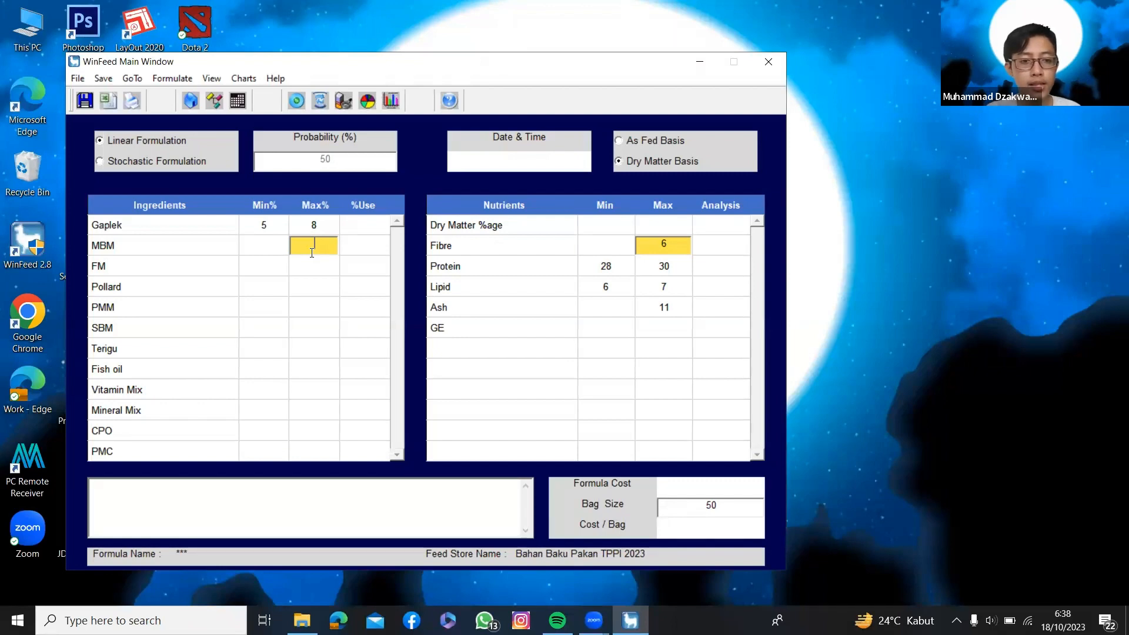
{"action": "type", "text": "5"}
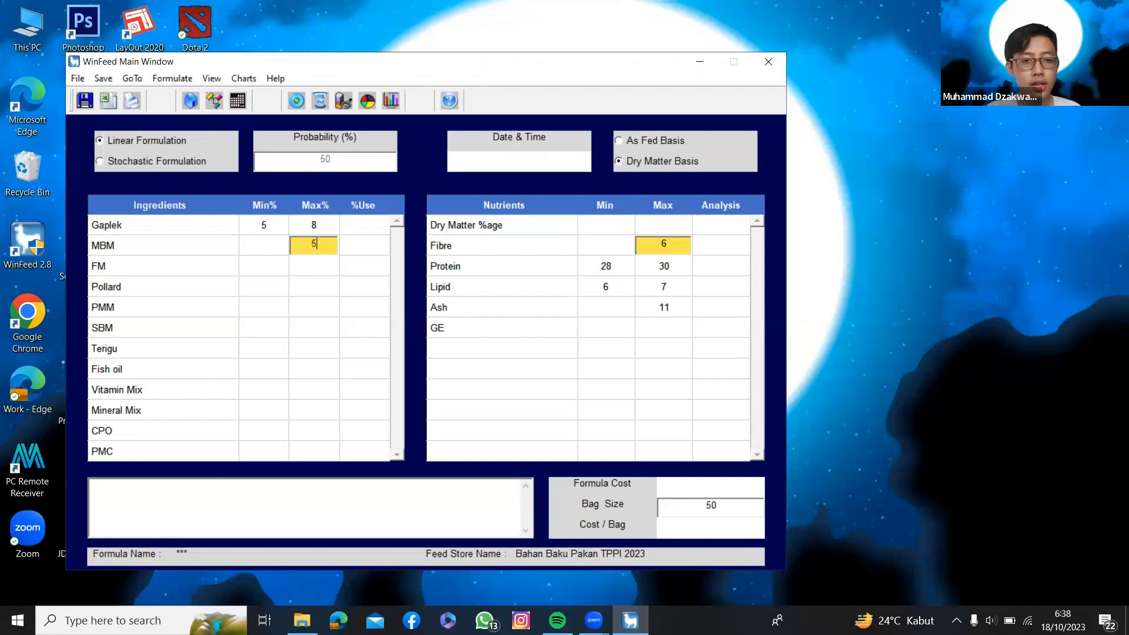
{"action": "left_click", "coordinate": [279, 249]}
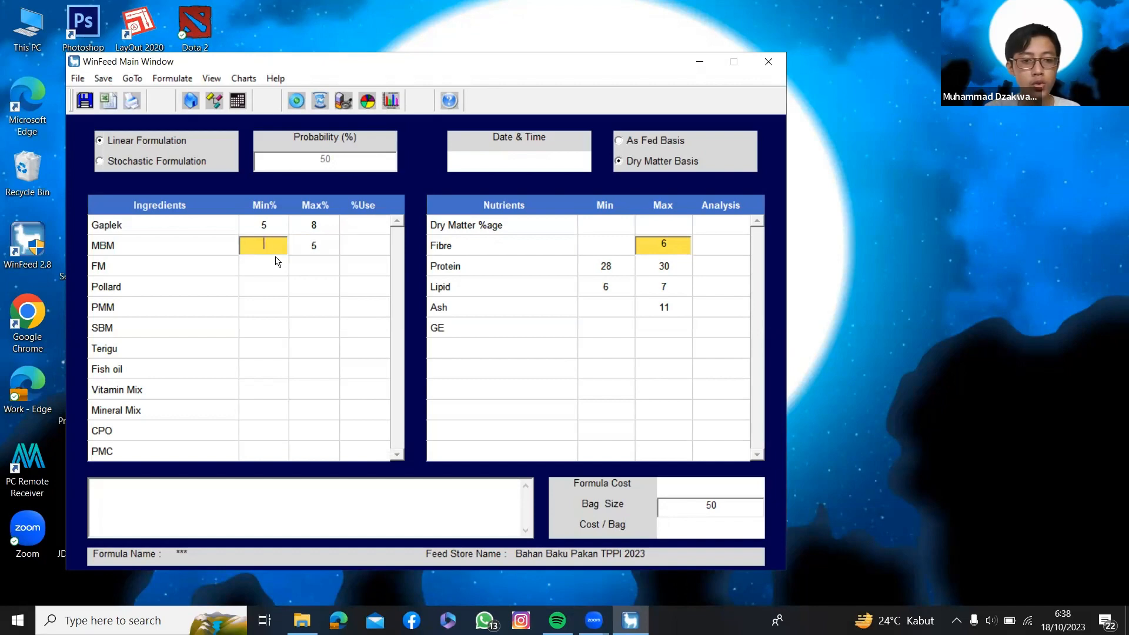
{"action": "type", "text": "2"}
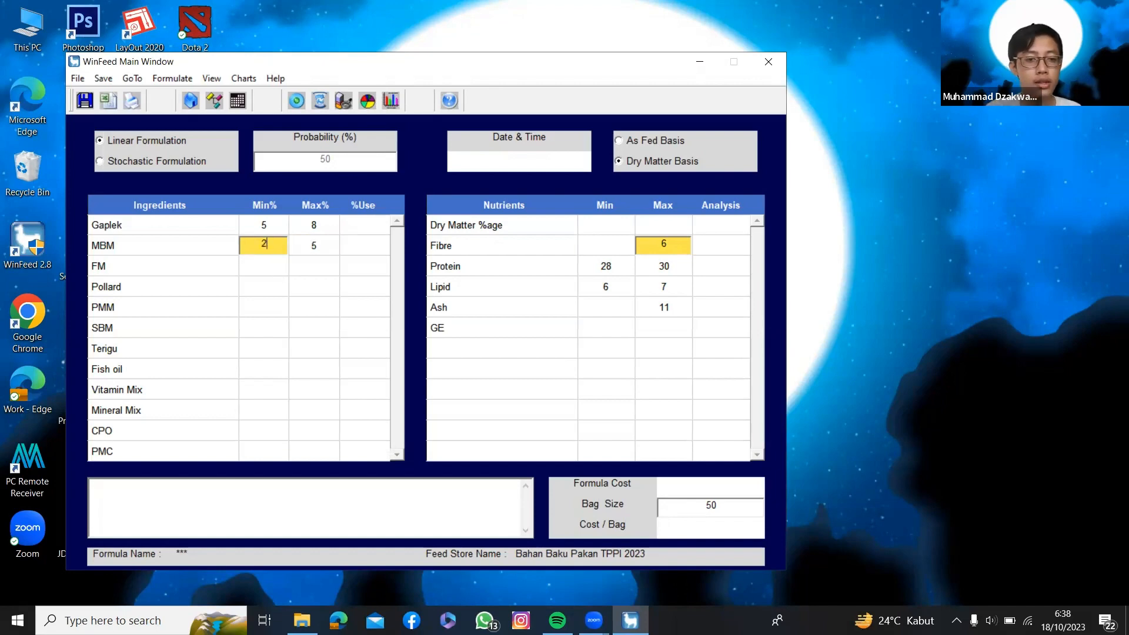
Set the FM limits to a maximum of 22% and a minimum of 15%.
{"action": "left_click", "coordinate": [263, 272]}
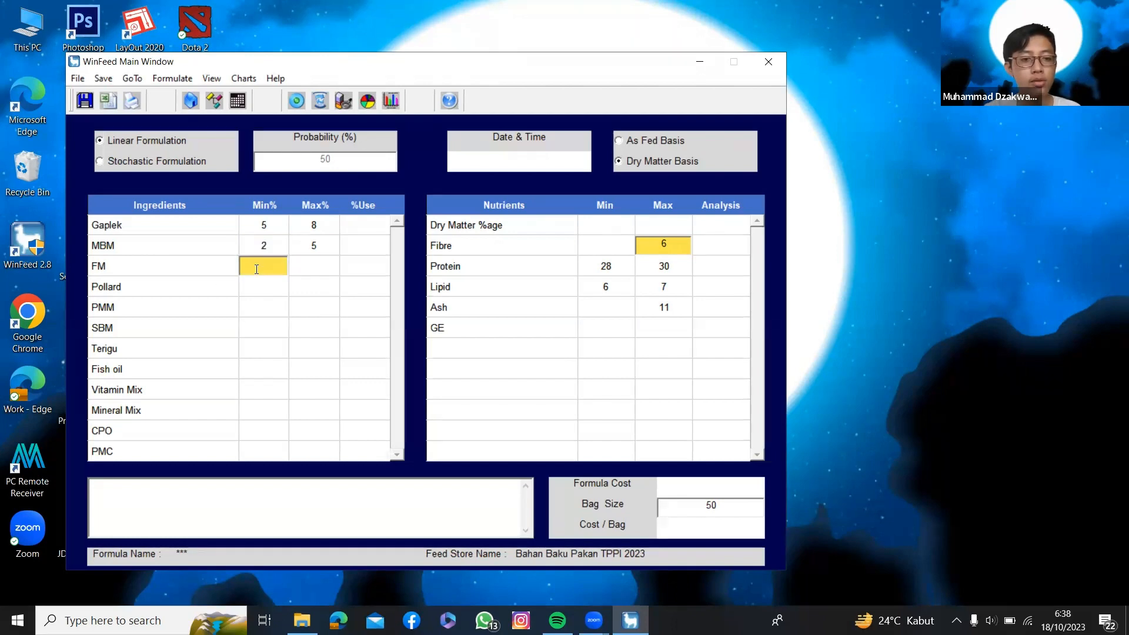
{"action": "left_click", "coordinate": [308, 267]}
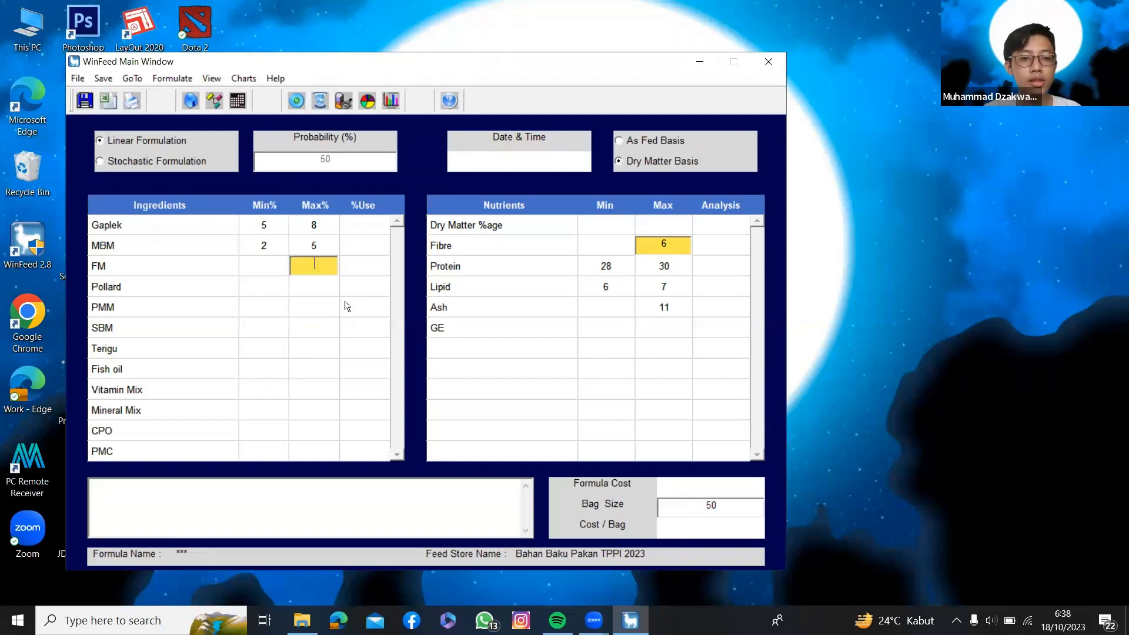
{"action": "type", "text": "22"}
{"action": "left_click", "coordinate": [268, 267]}
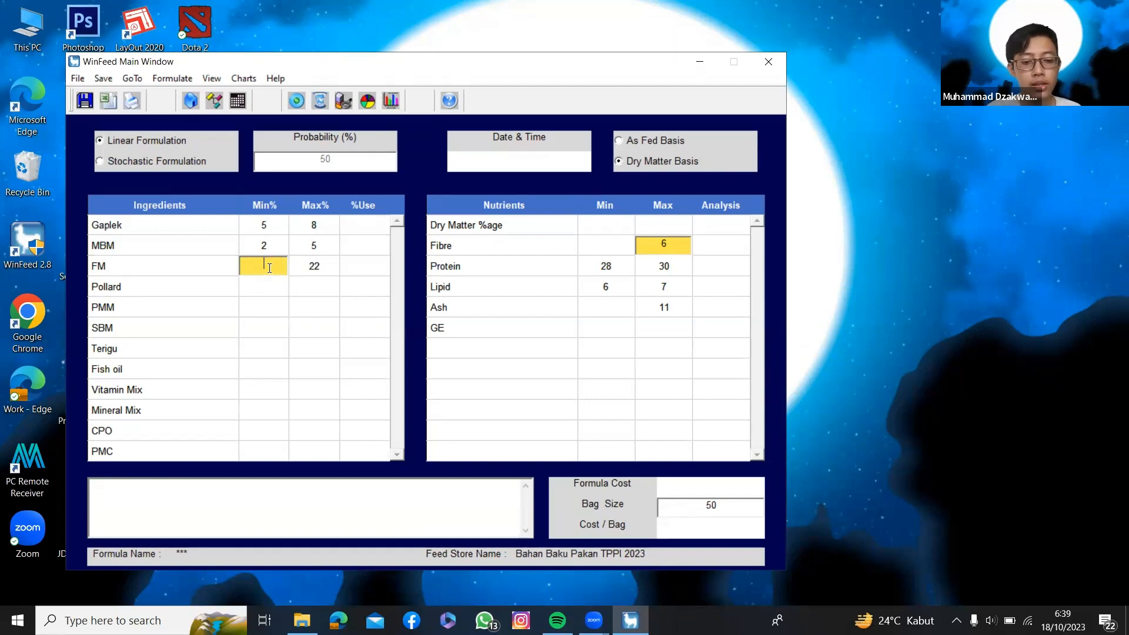
{"action": "type", "text": "15"}
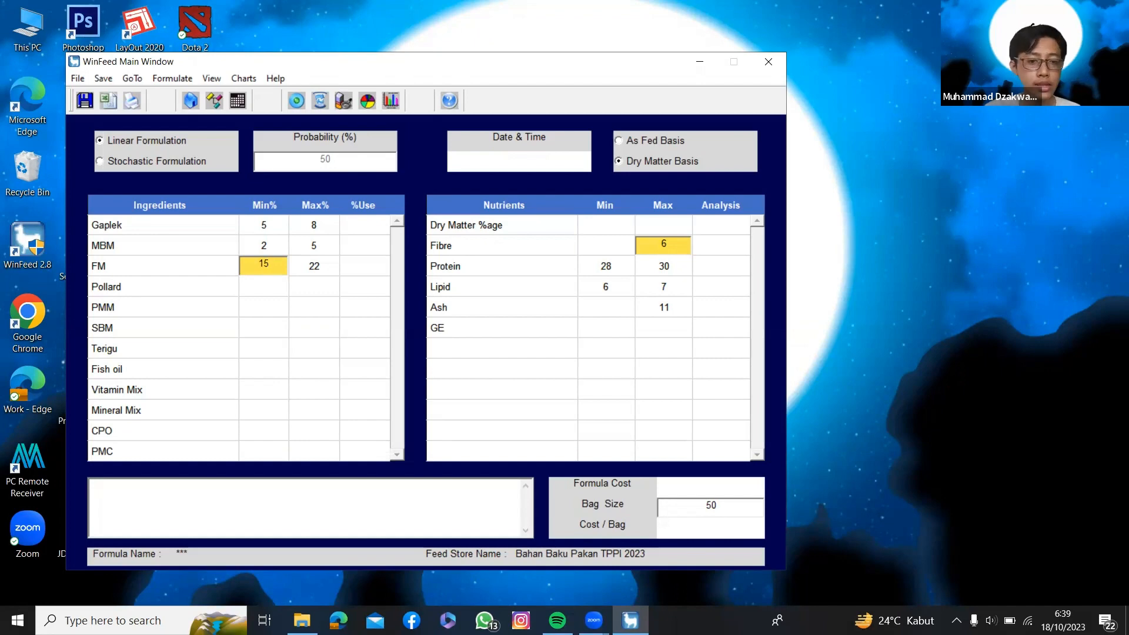
Set the Pollard limits to a maximum of 35% and a minimum of 25%.
{"action": "left_click", "coordinate": [280, 288]}
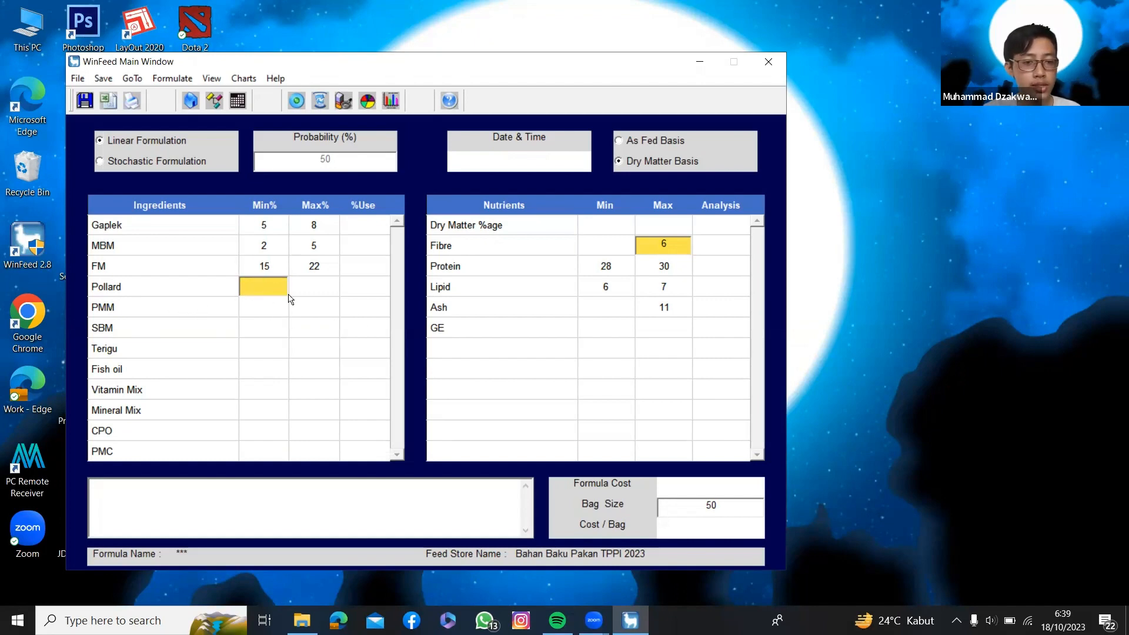
{"action": "left_click", "coordinate": [318, 290]}
{"action": "left_click", "coordinate": [275, 288]}
{"action": "left_click", "coordinate": [321, 293]}
{"action": "left_click", "coordinate": [257, 290]}
{"action": "left_click", "coordinate": [325, 289]}
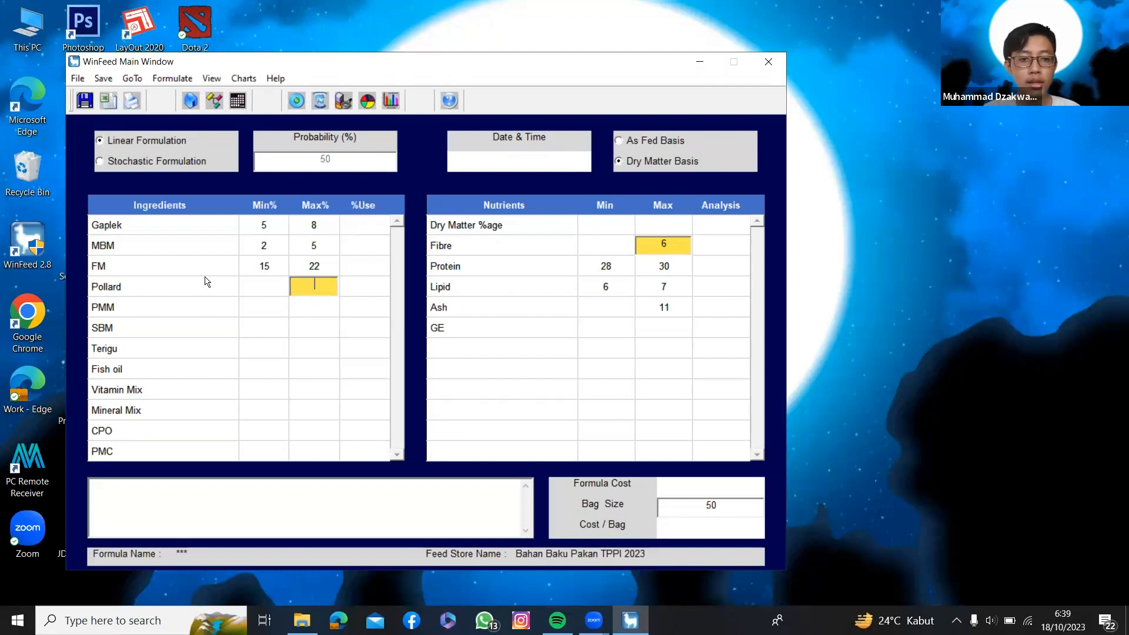
{"action": "type", "text": "35"}
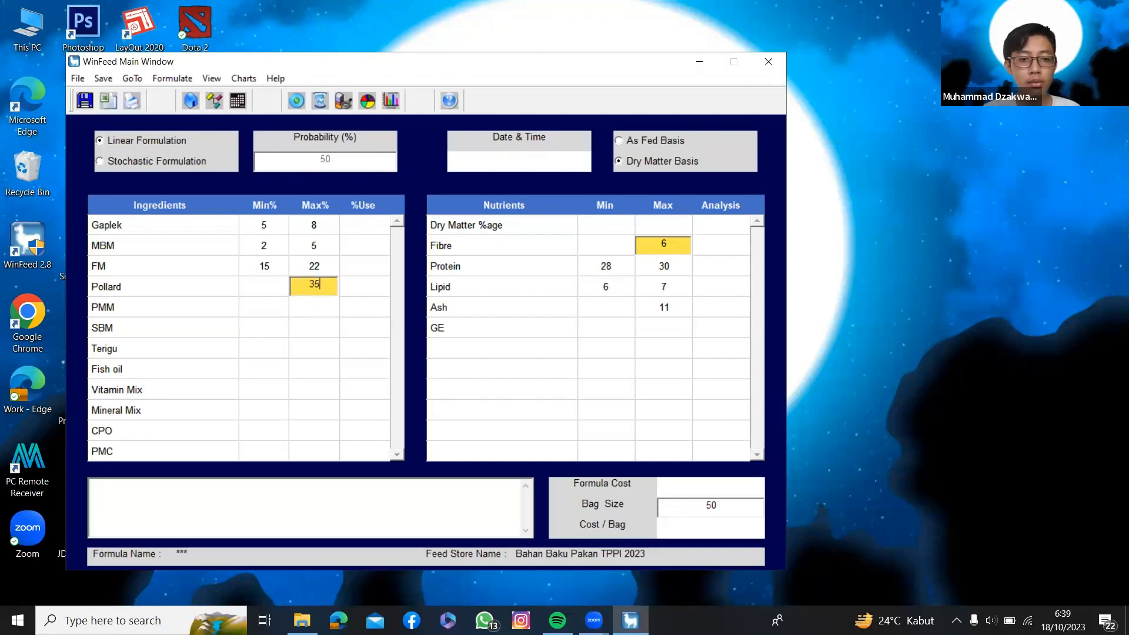
{"action": "left_click", "coordinate": [263, 288]}
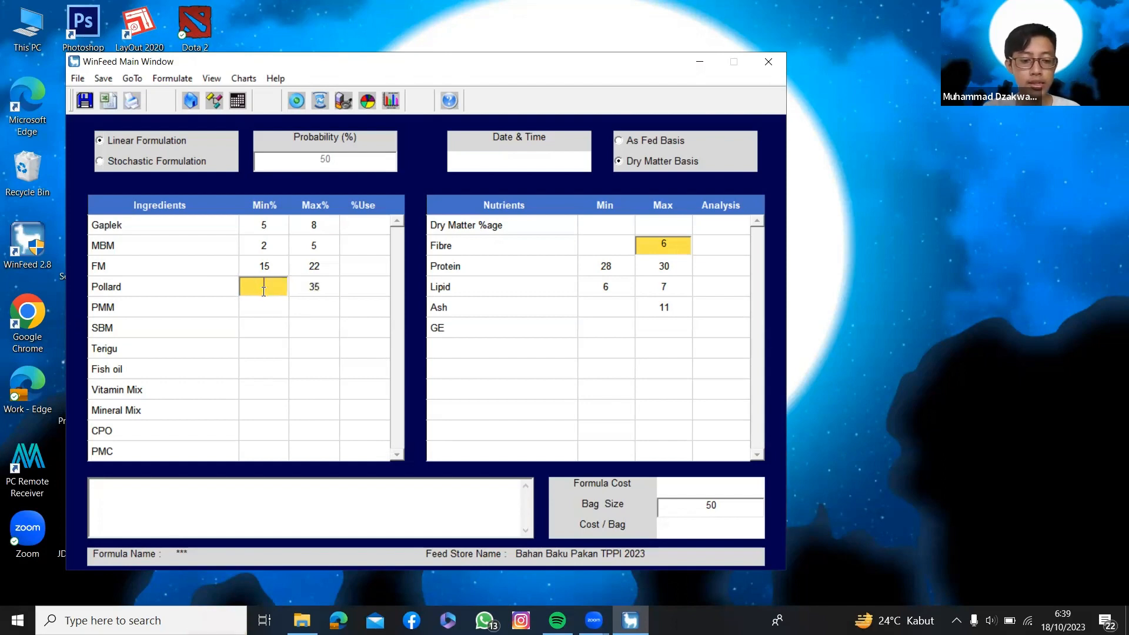
{"action": "type", "text": "25"}
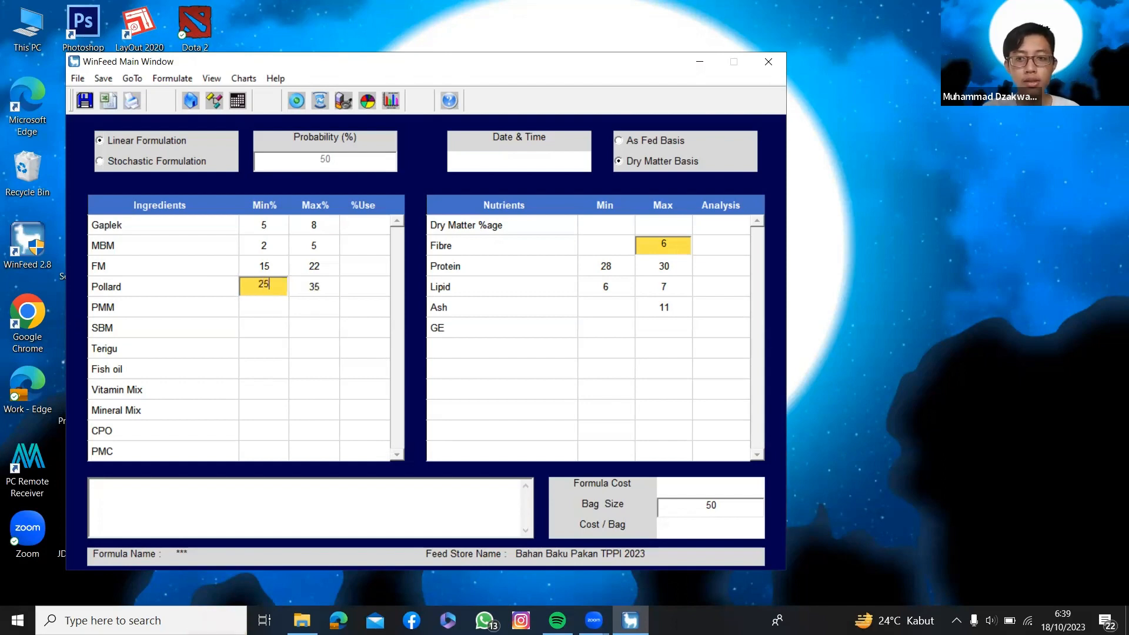
Set the PMM limits to a maximum of 12% and a minimum of 10%.
{"action": "left_click", "coordinate": [257, 308]}
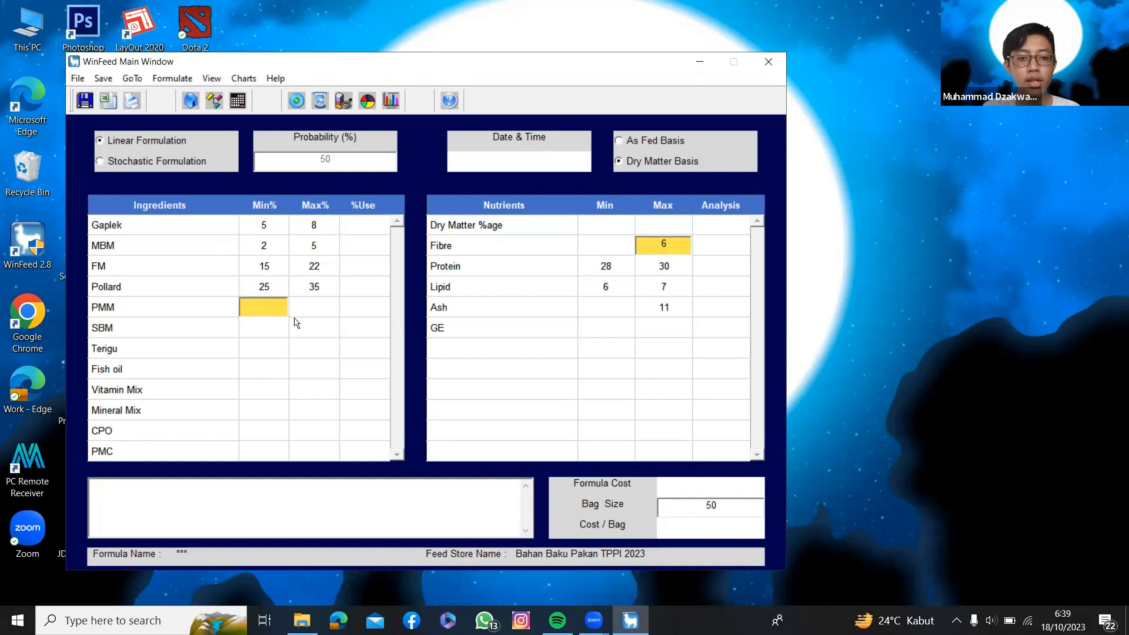
{"action": "left_click", "coordinate": [311, 306]}
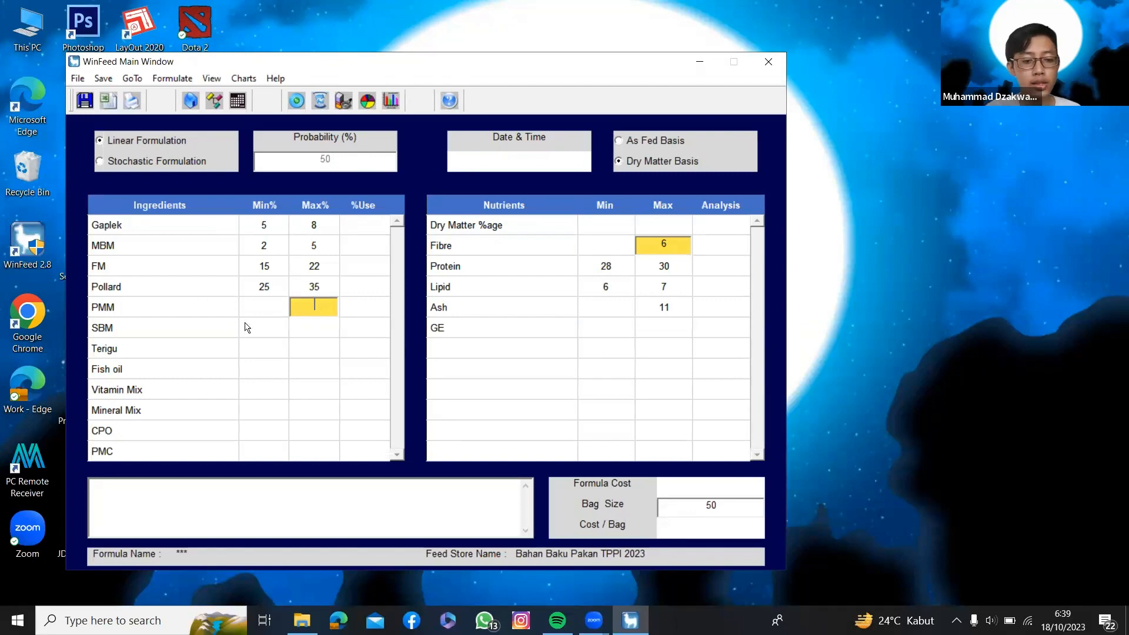
{"action": "type", "text": "12"}
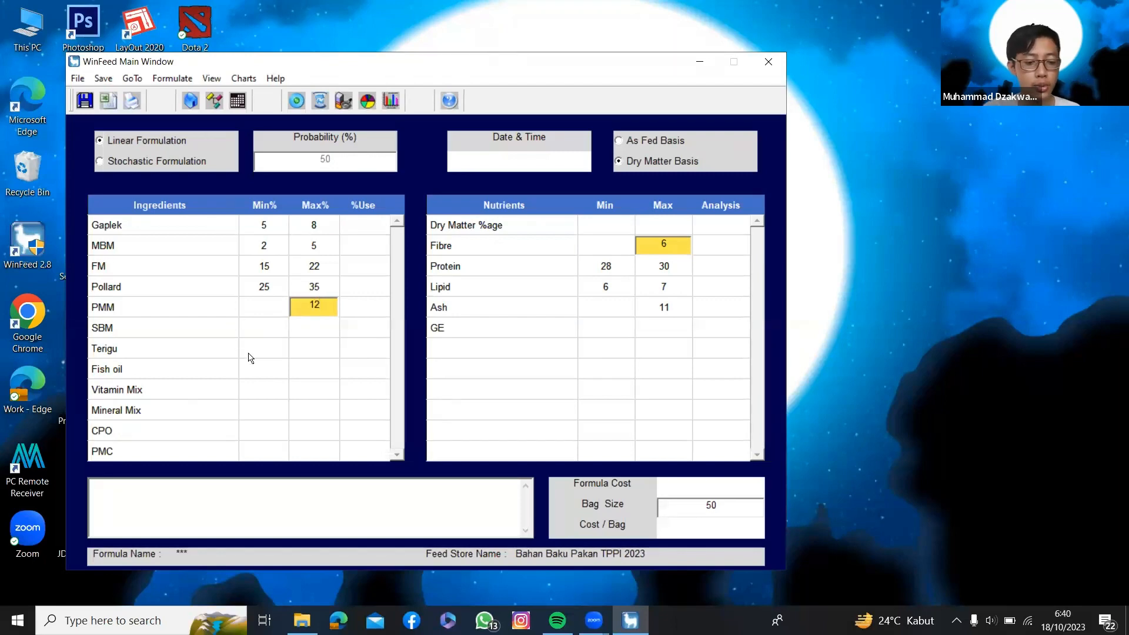
{"action": "left_click", "coordinate": [259, 308]}
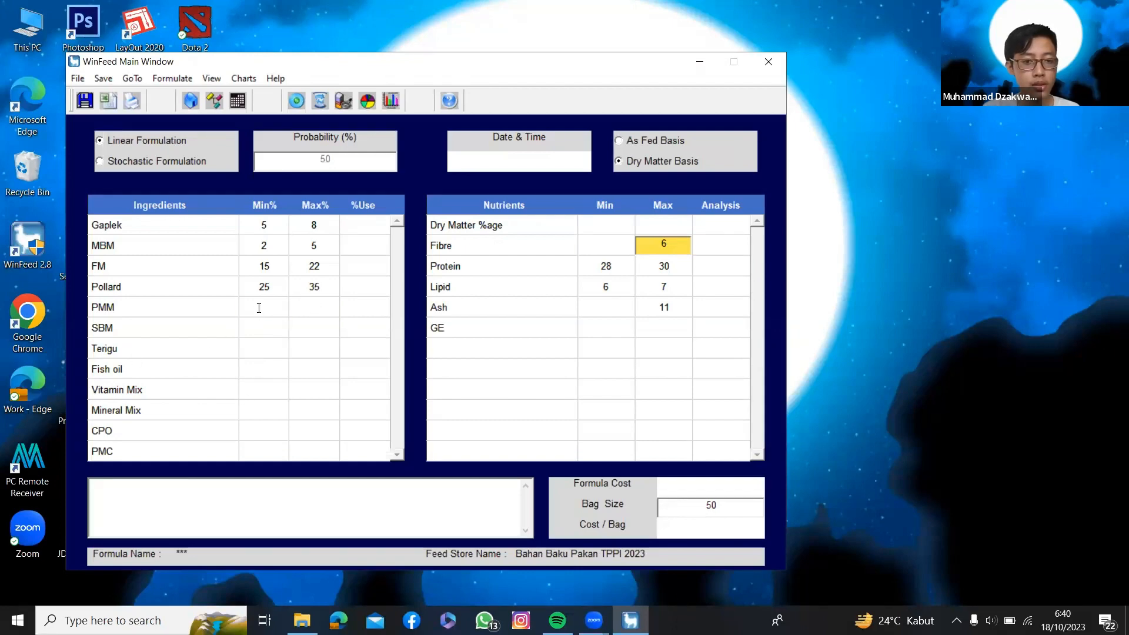
{"action": "type", "text": "10"}
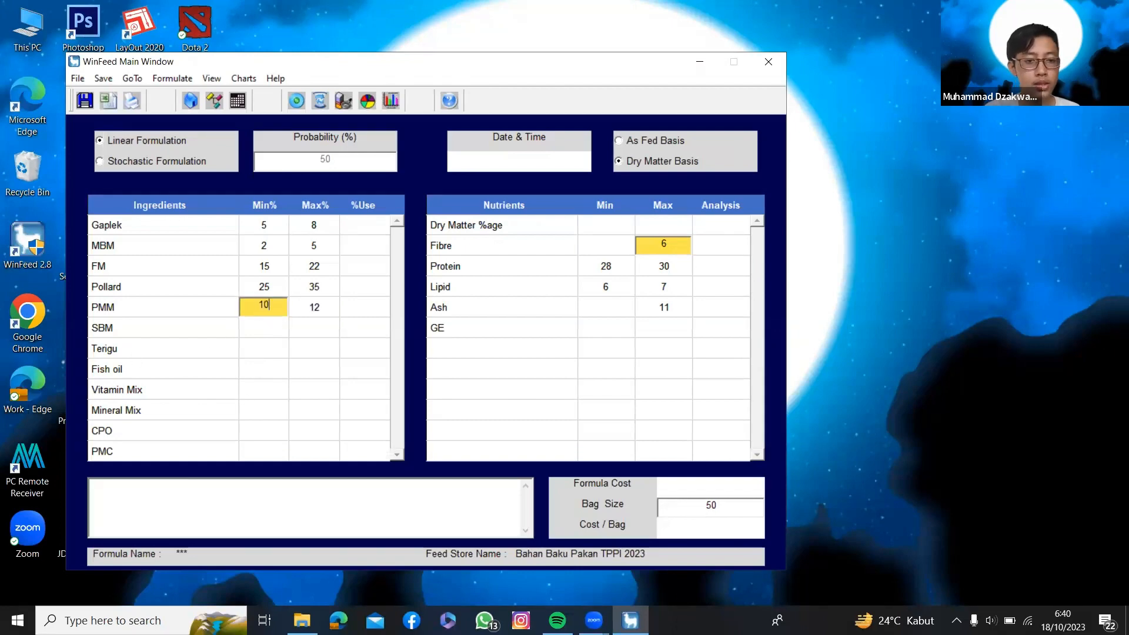
Limit SBM to a maximum of 8% and a minimum of 4%, and set the Terigu maximum to 20%.
{"action": "left_click", "coordinate": [317, 333]}
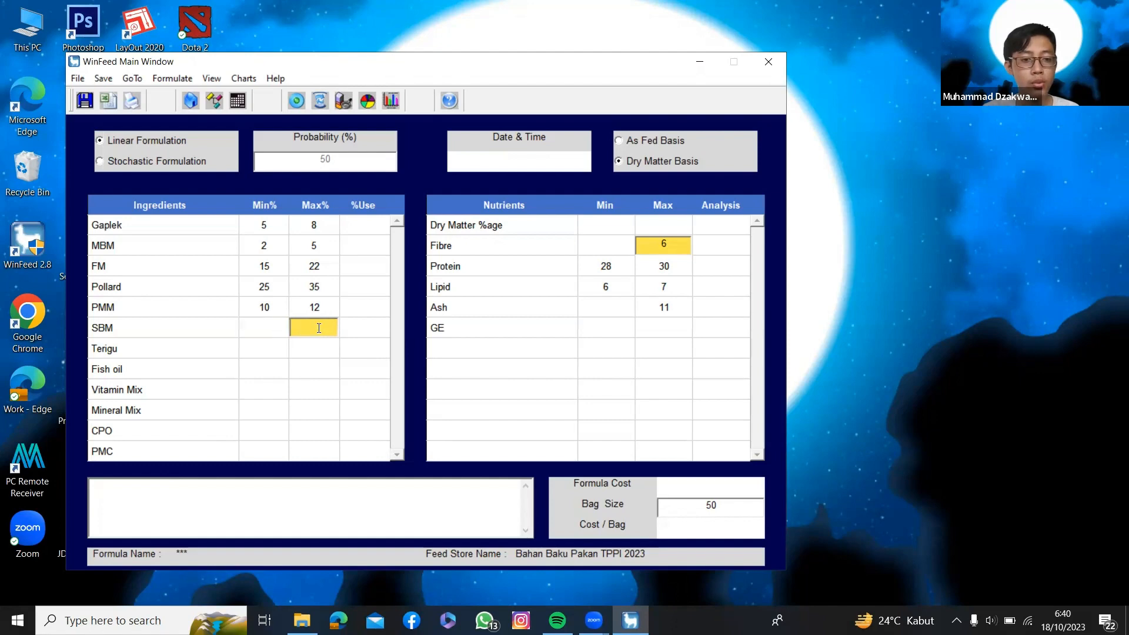
{"action": "type", "text": "8"}
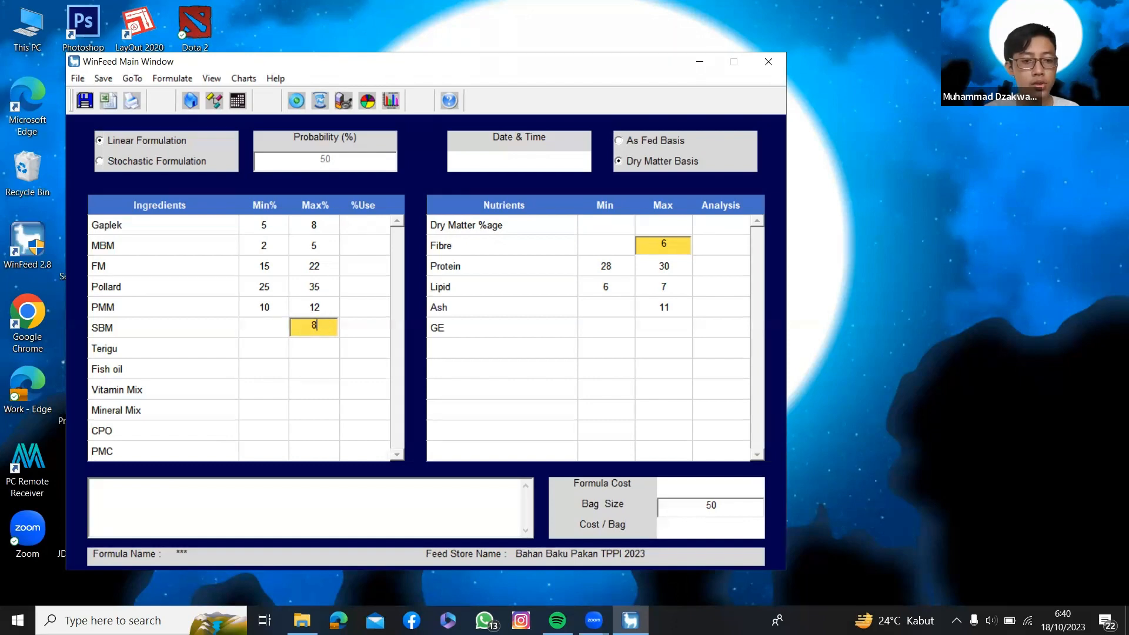
{"action": "left_click", "coordinate": [265, 331]}
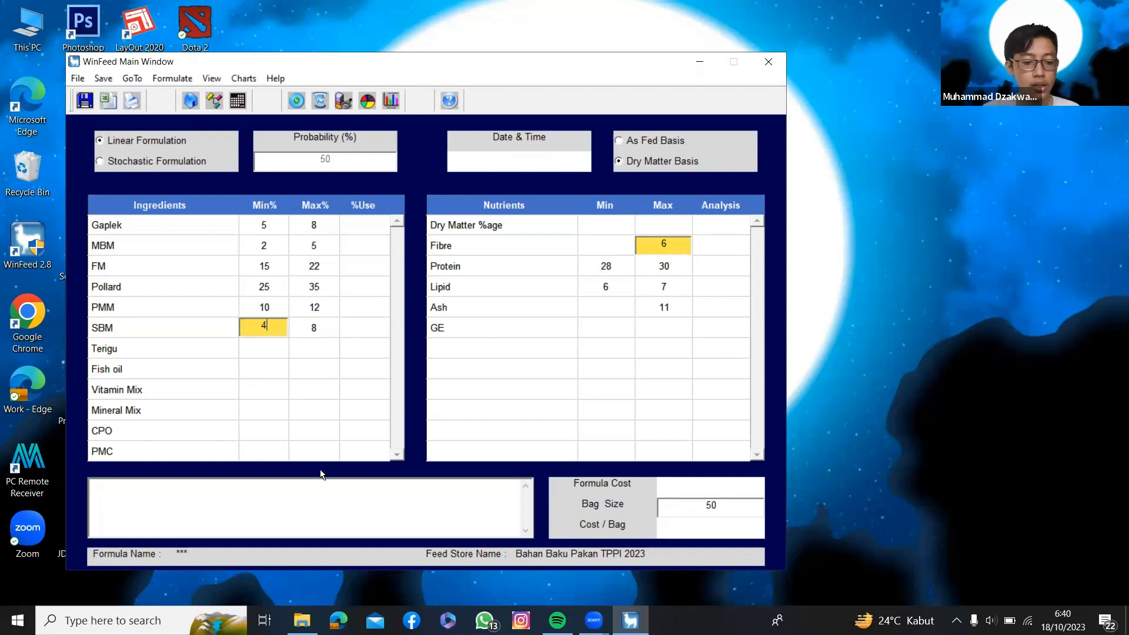
{"action": "left_click", "coordinate": [326, 347]}
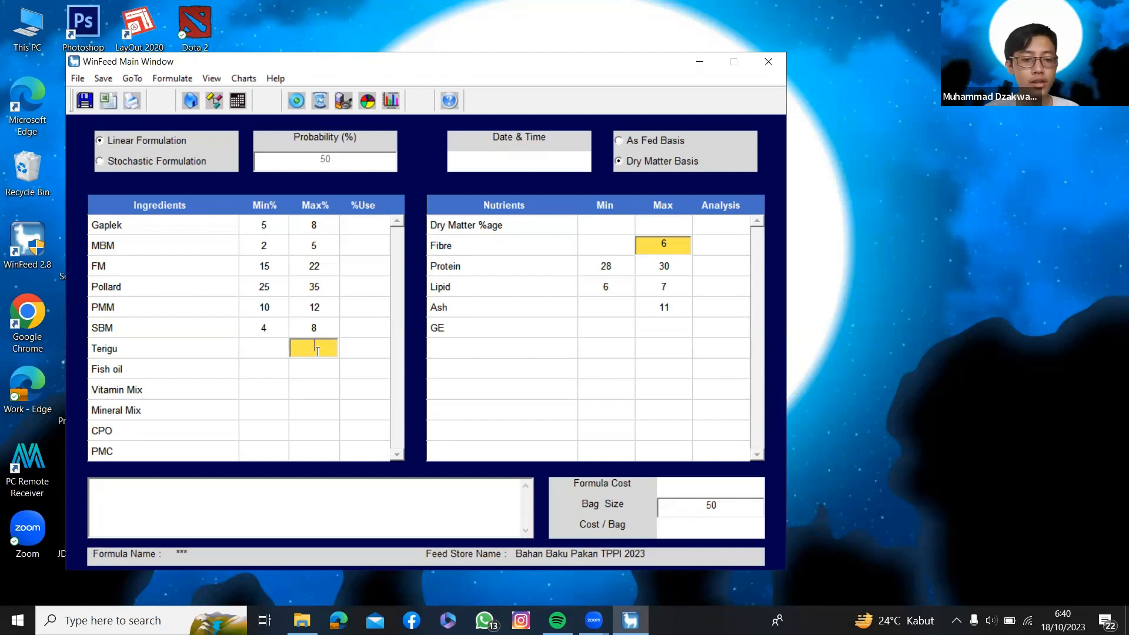
{"action": "type", "text": "20"}
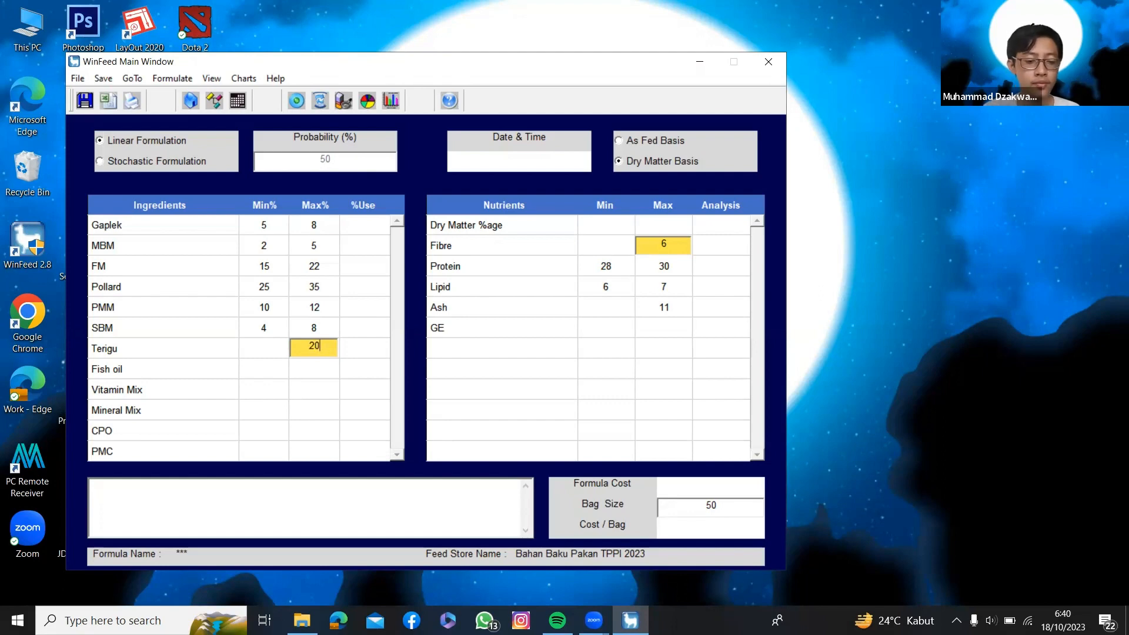
Set the minimum share of Fish oil to 0.5%.
{"action": "left_click", "coordinate": [263, 369]}
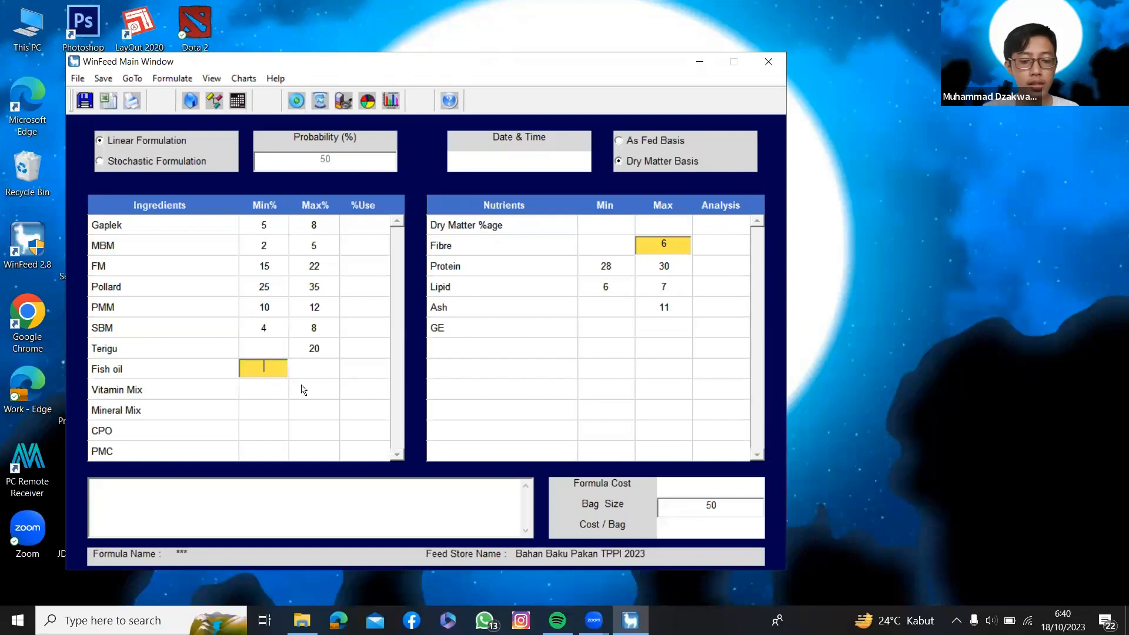
{"action": "type", "text": "0."}
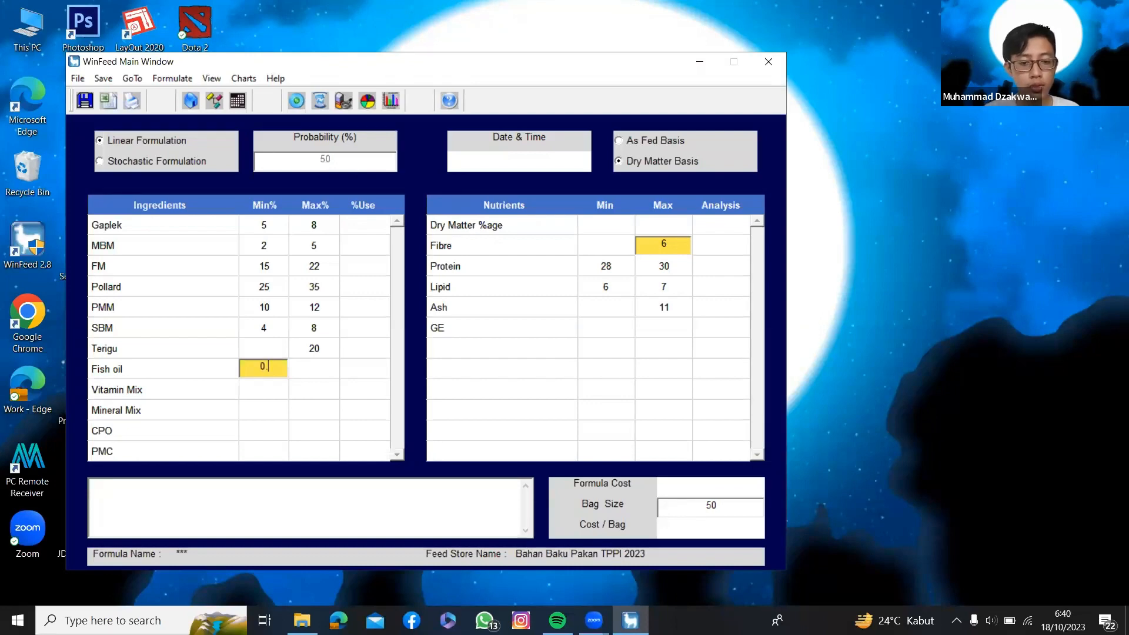
{"action": "type", "text": "5"}
{"action": "left_click", "coordinate": [278, 390]}
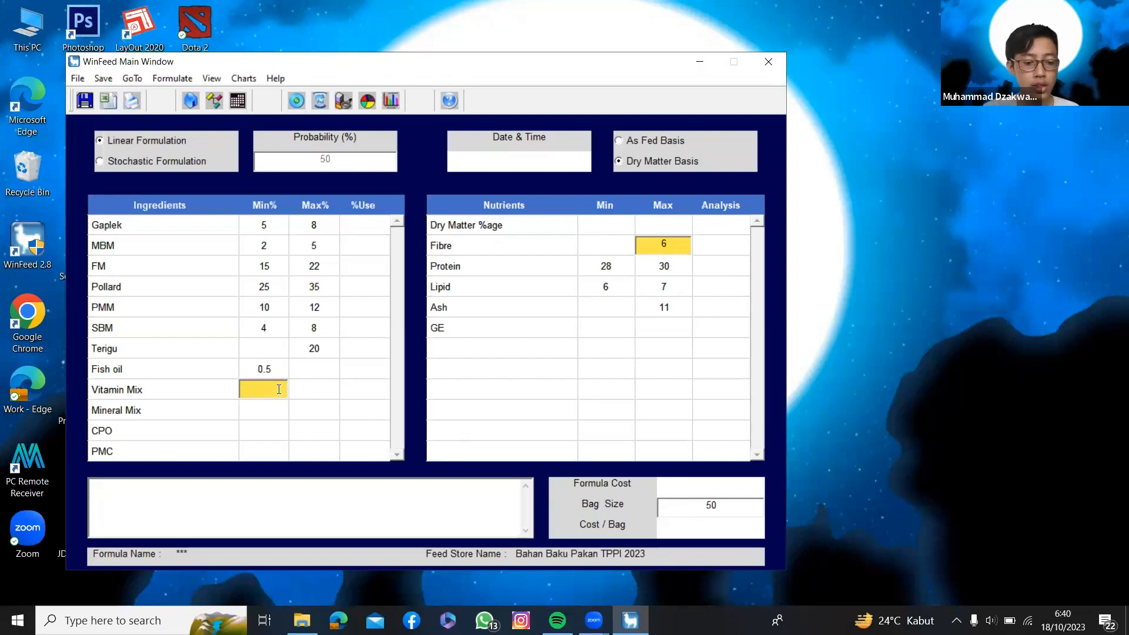
{"action": "type", "text": "0,15"}
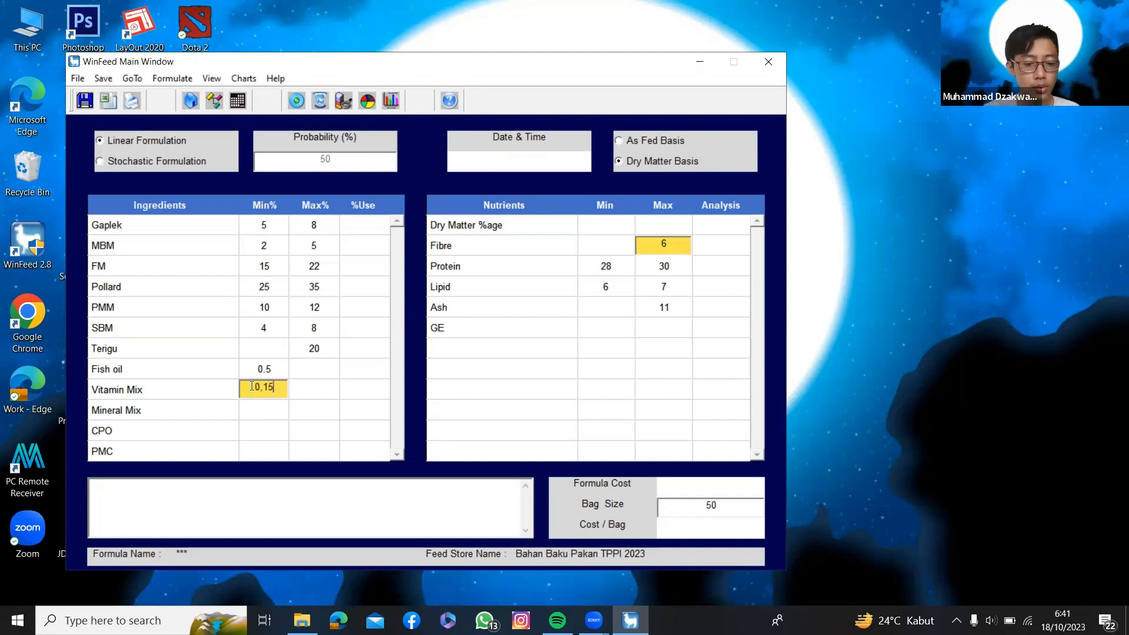
{"action": "left_click", "coordinate": [302, 387]}
{"action": "left_click", "coordinate": [415, 370]}
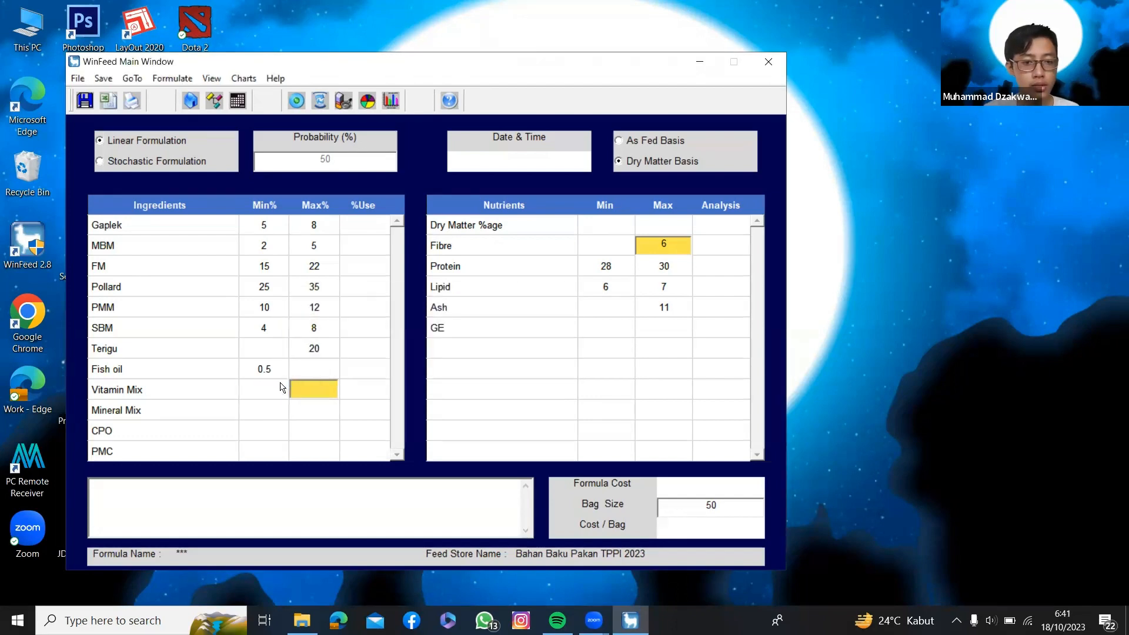
Set both the minimum and the maximum share of Vitamin Mix to 0.15%.
{"action": "left_click", "coordinate": [281, 385]}
{"action": "type", "text": "0.15"}
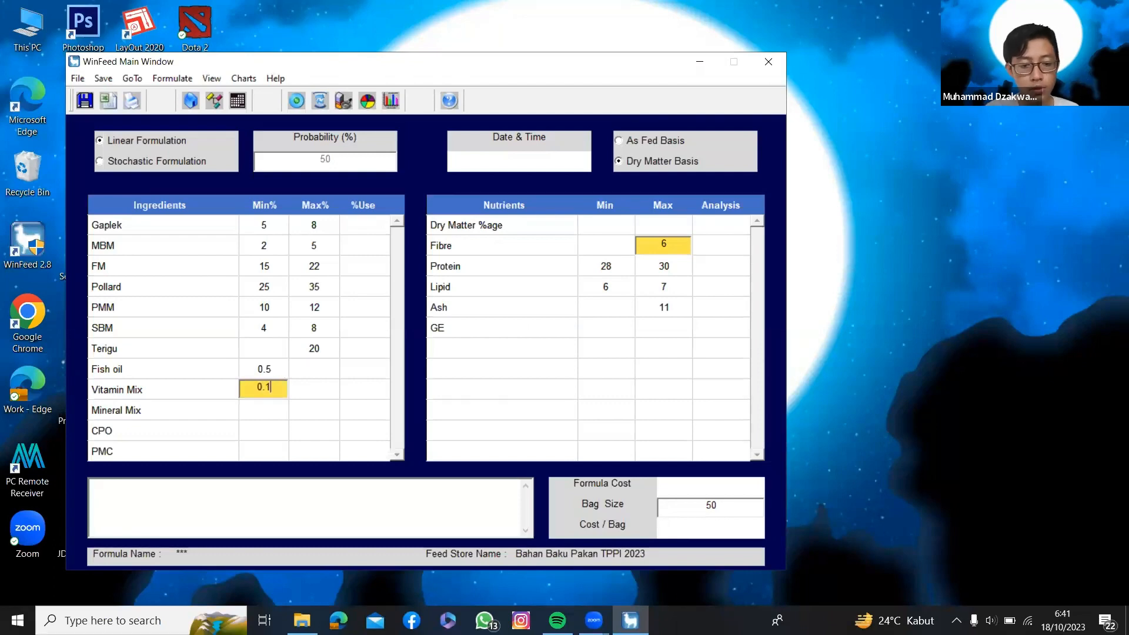
{"action": "left_click", "coordinate": [315, 391]}
{"action": "type", "text": "0.1"}
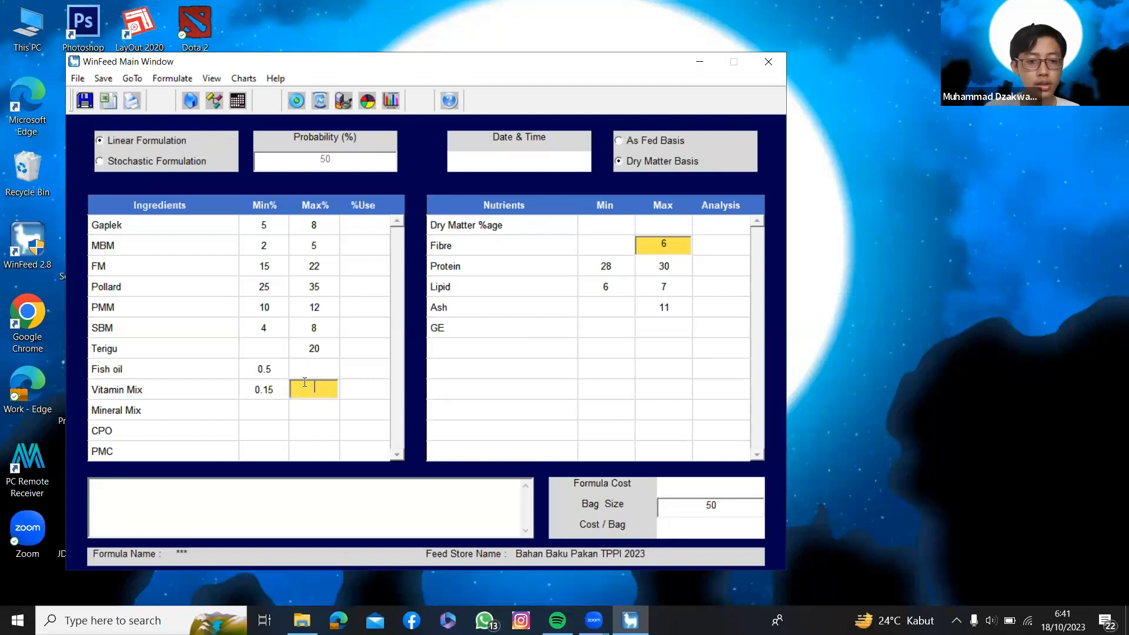
{"action": "type", "text": "5"}
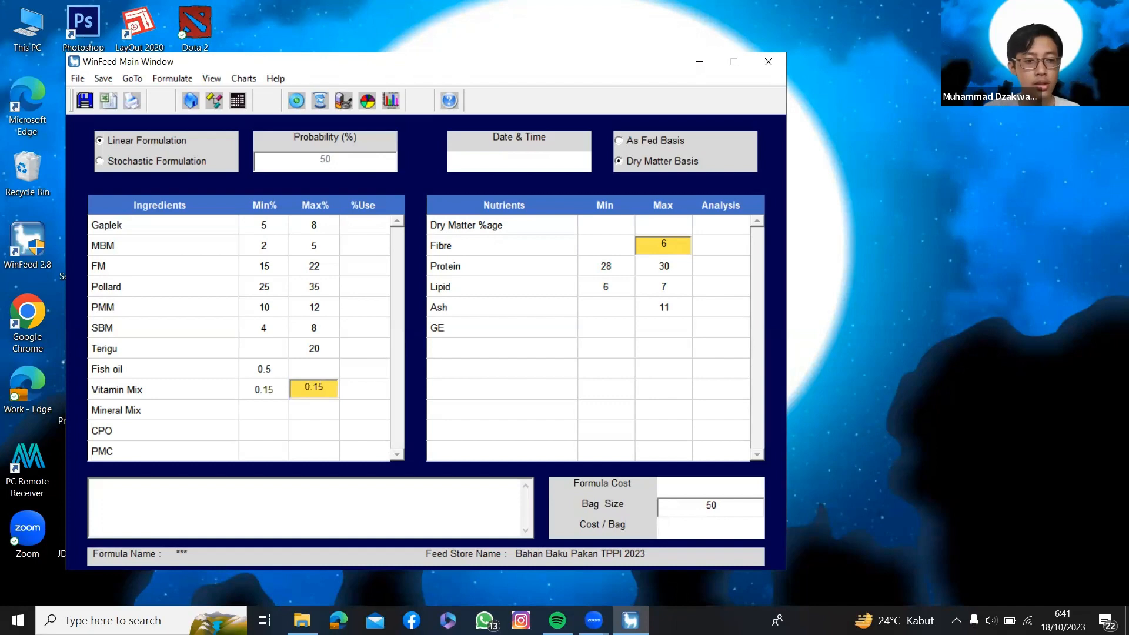
Set both the minimum and the maximum share of Mineral Mix to 0.15%.
{"action": "left_click", "coordinate": [274, 411]}
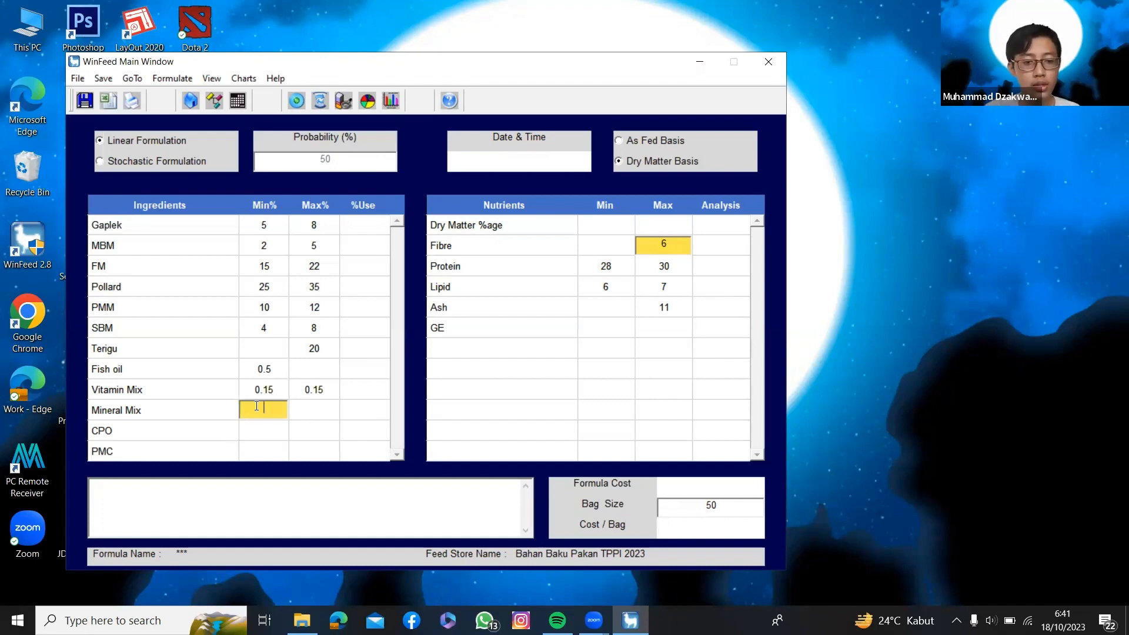
{"action": "type", "text": "0.2"}
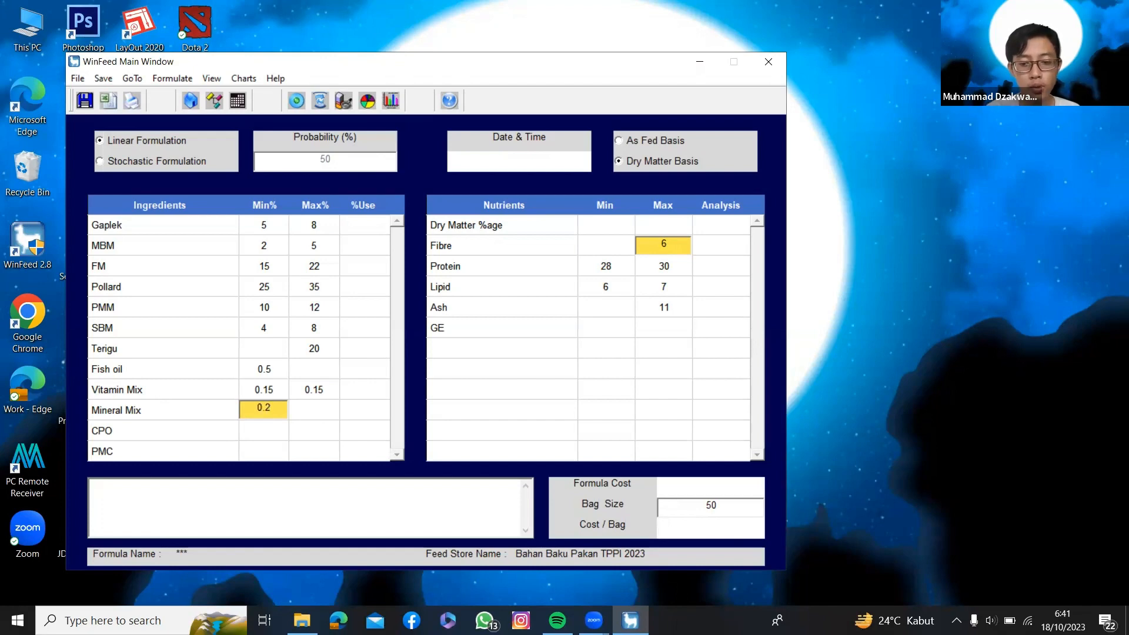
{"action": "key", "text": "BackSpace"}
{"action": "type", "text": "15"}
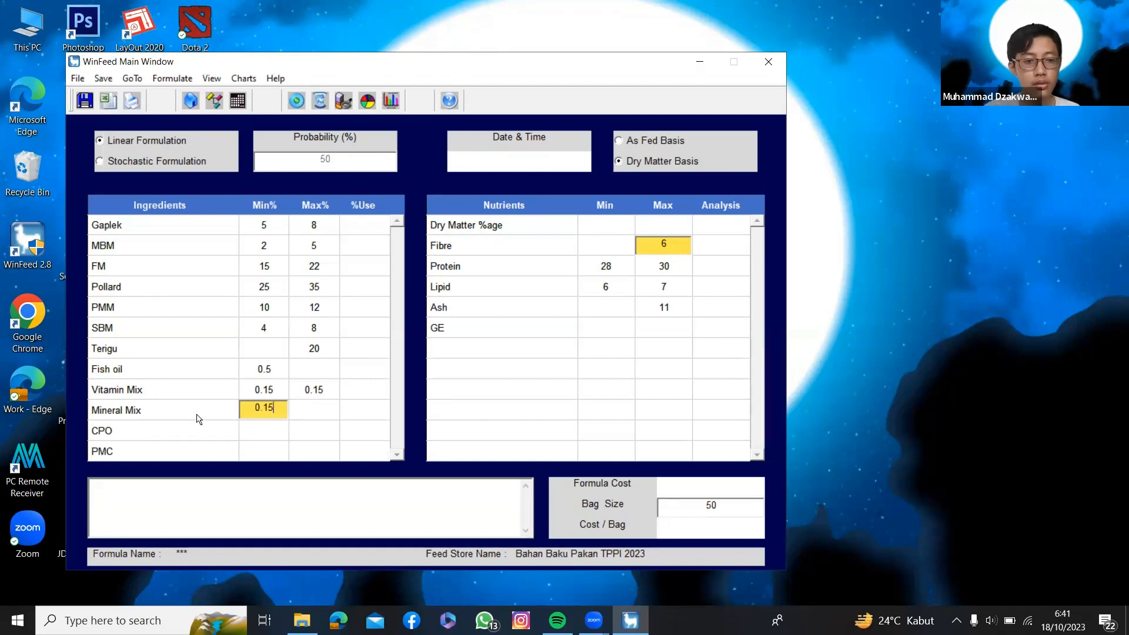
{"action": "left_click", "coordinate": [320, 409]}
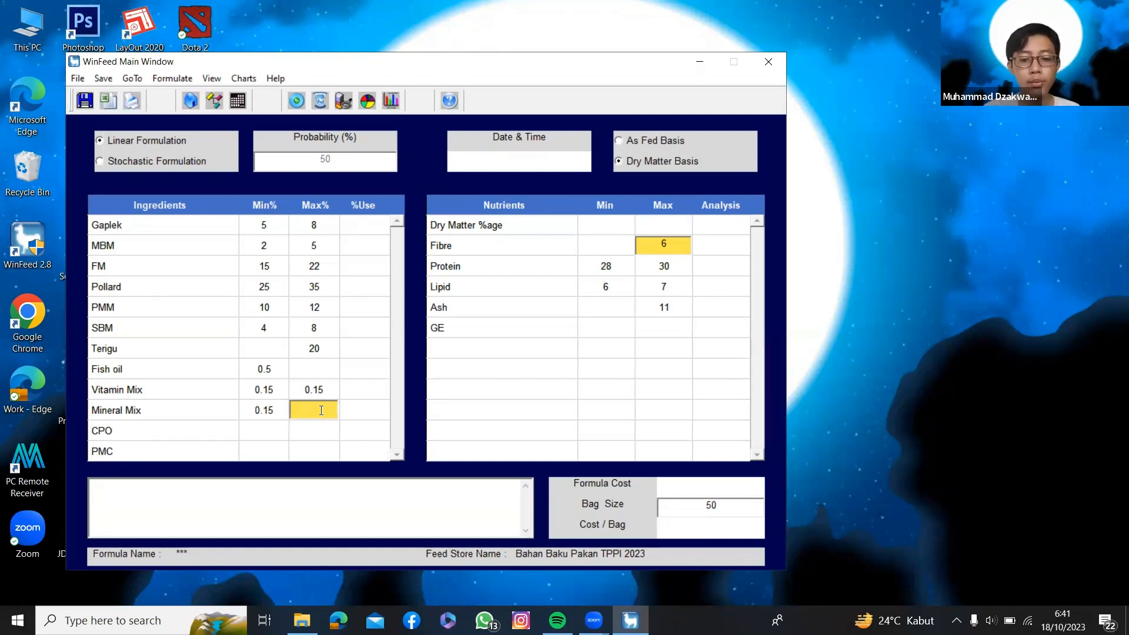
{"action": "type", "text": "0"}
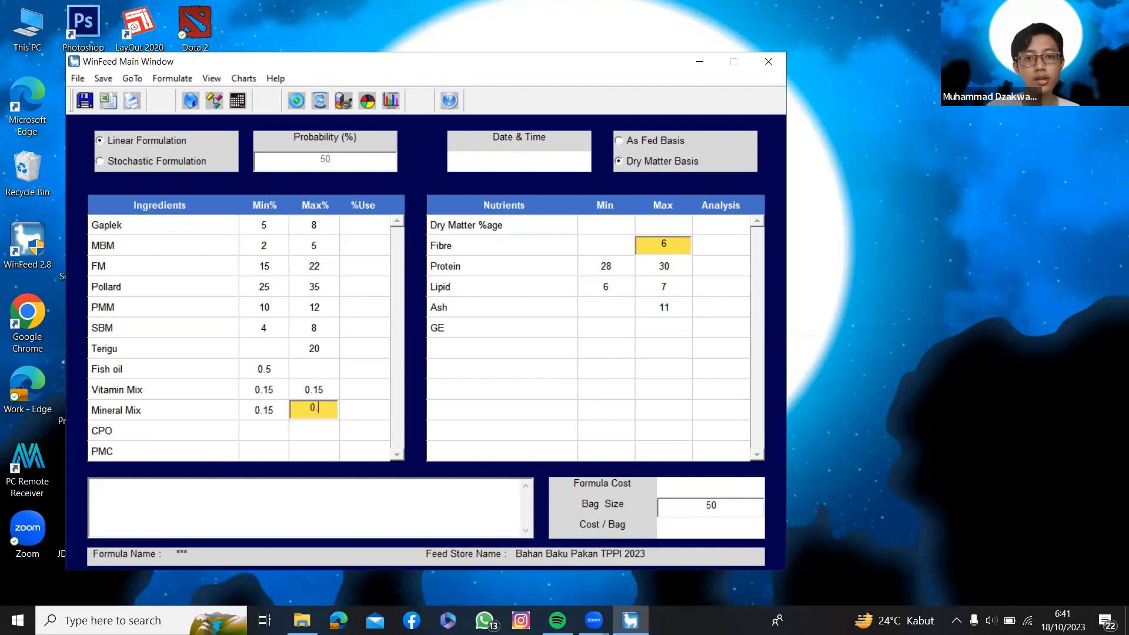
{"action": "type", "text": ".1"}
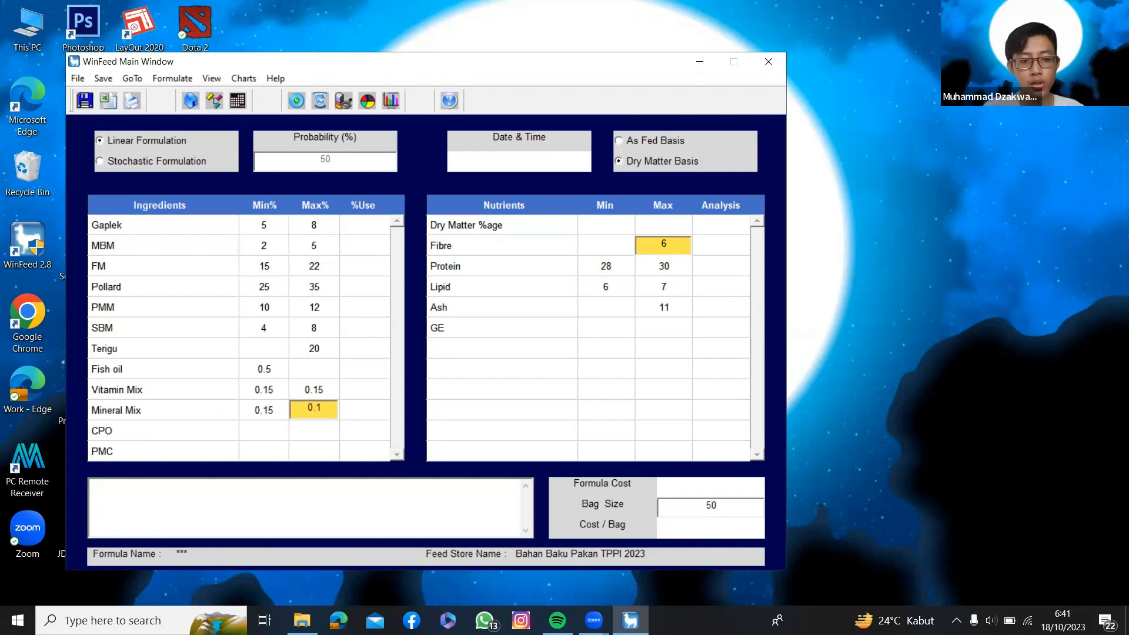
{"action": "type", "text": "5"}
Set the minimum share of CPO to 0.5% and of PMC to 1%.
{"action": "left_click", "coordinate": [280, 435]}
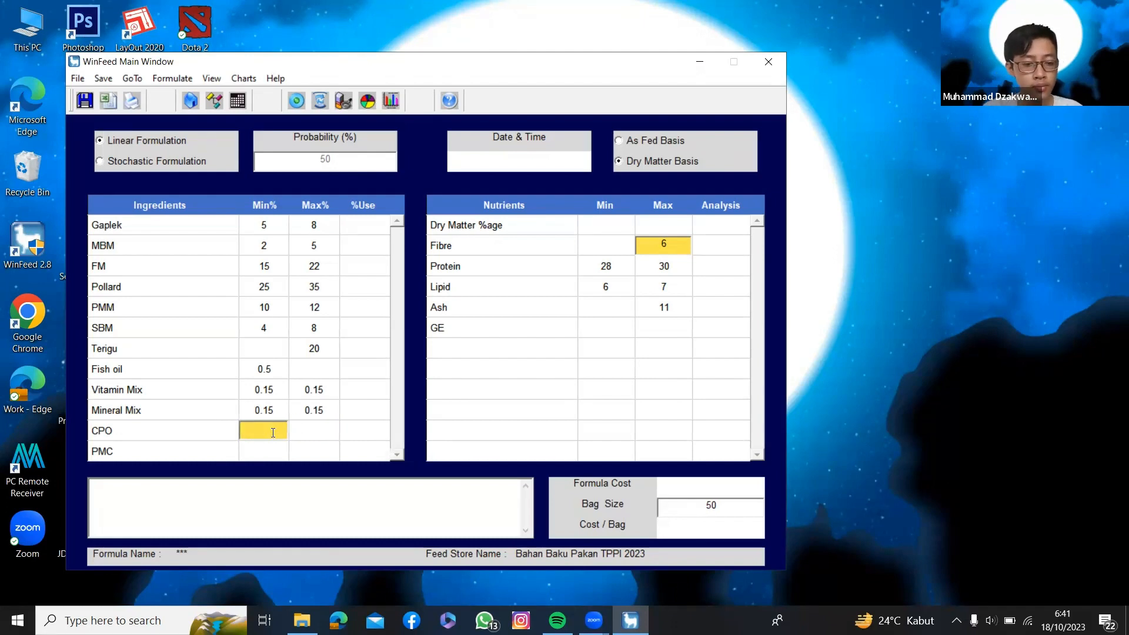
{"action": "type", "text": "0"}
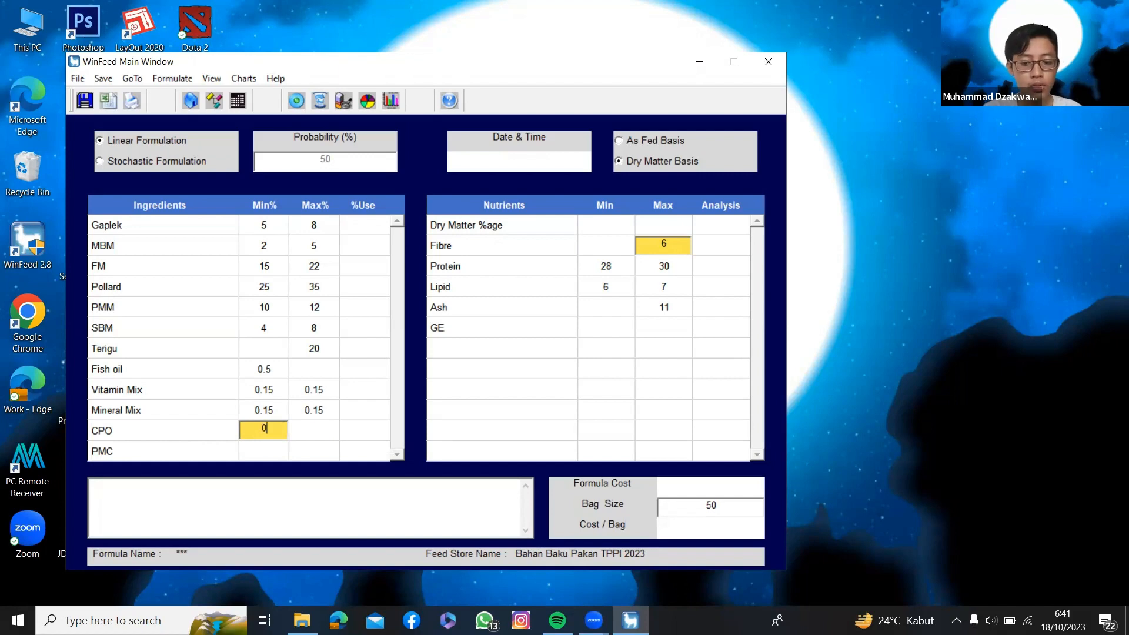
{"action": "type", "text": ".5"}
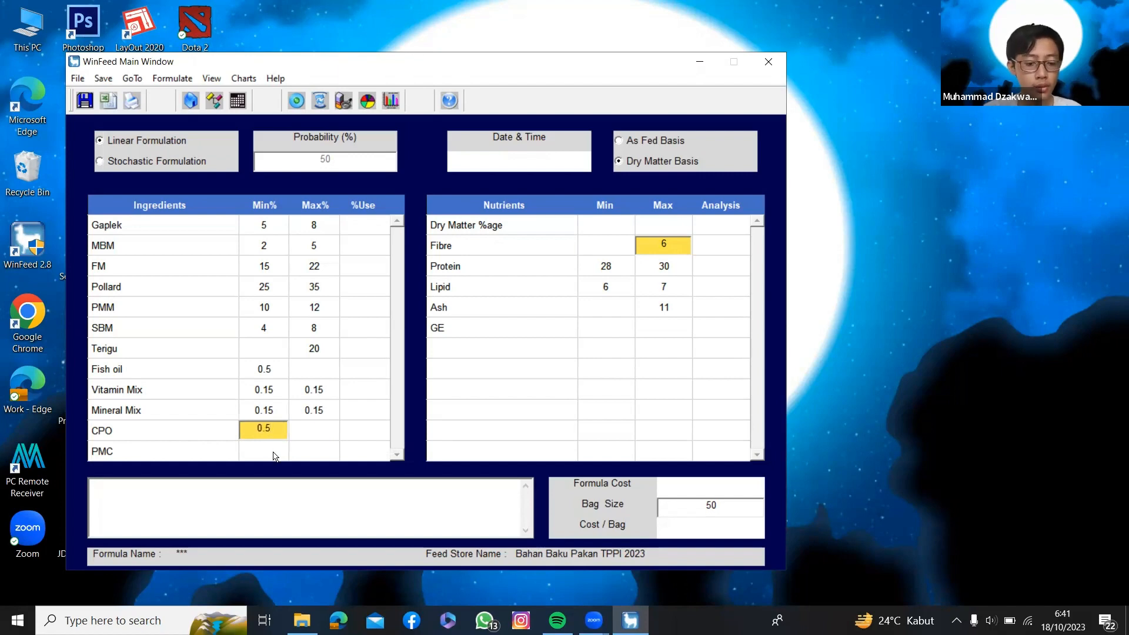
{"action": "left_click", "coordinate": [276, 449]}
{"action": "type", "text": "1"}
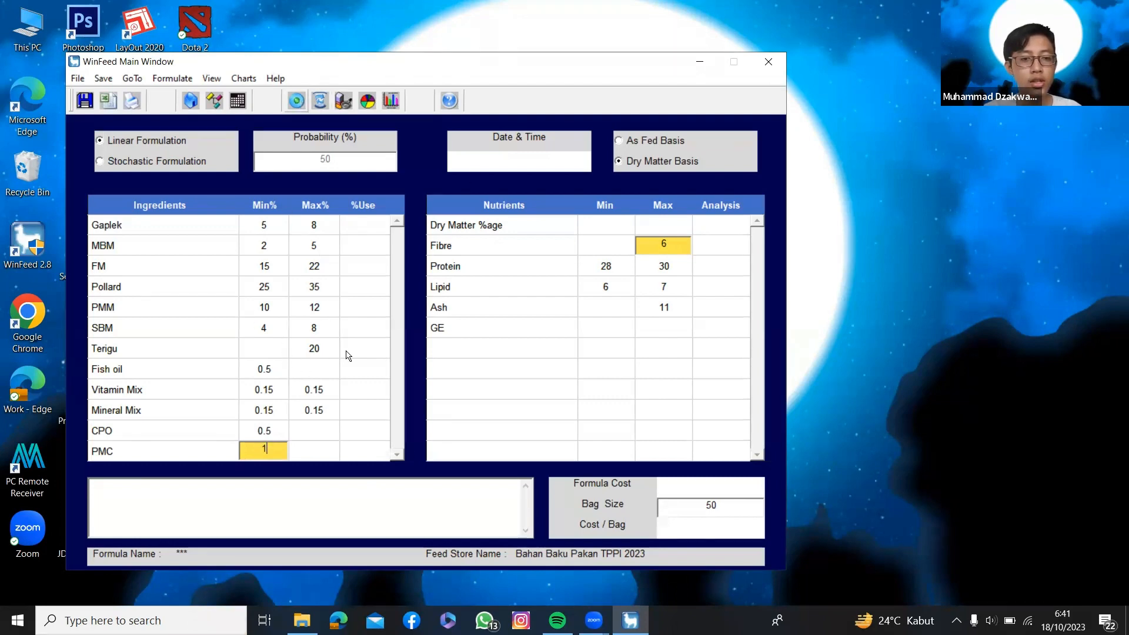
Calculate the linear formulation and check the Lipid minimum and maximum against the resulting analysis.
{"action": "left_click", "coordinate": [296, 103]}
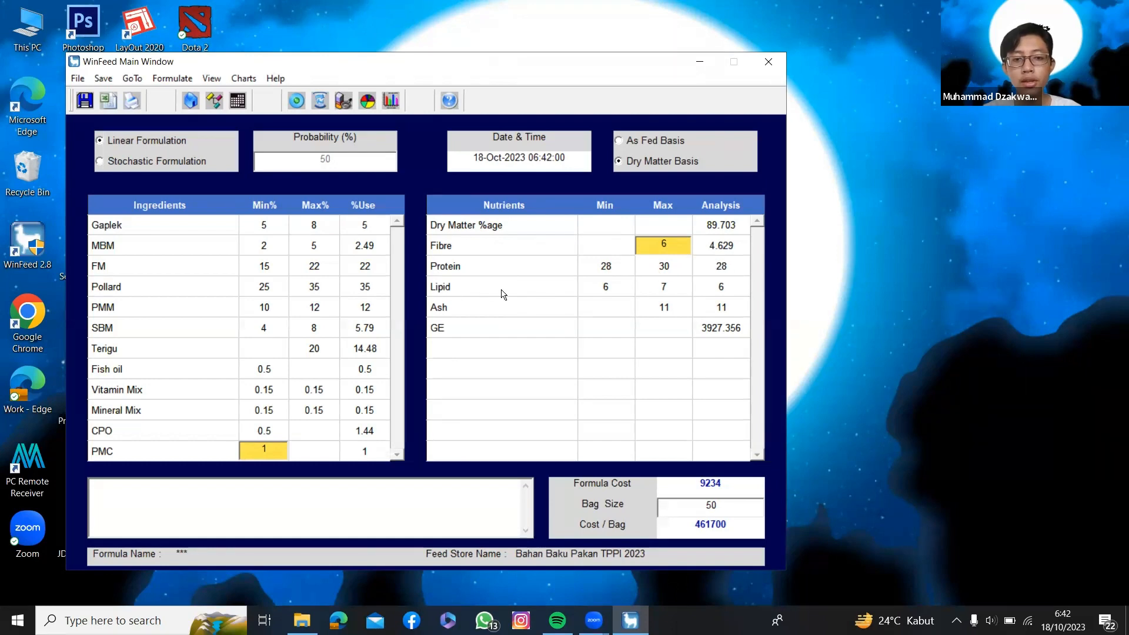
{"action": "left_click", "coordinate": [606, 292]}
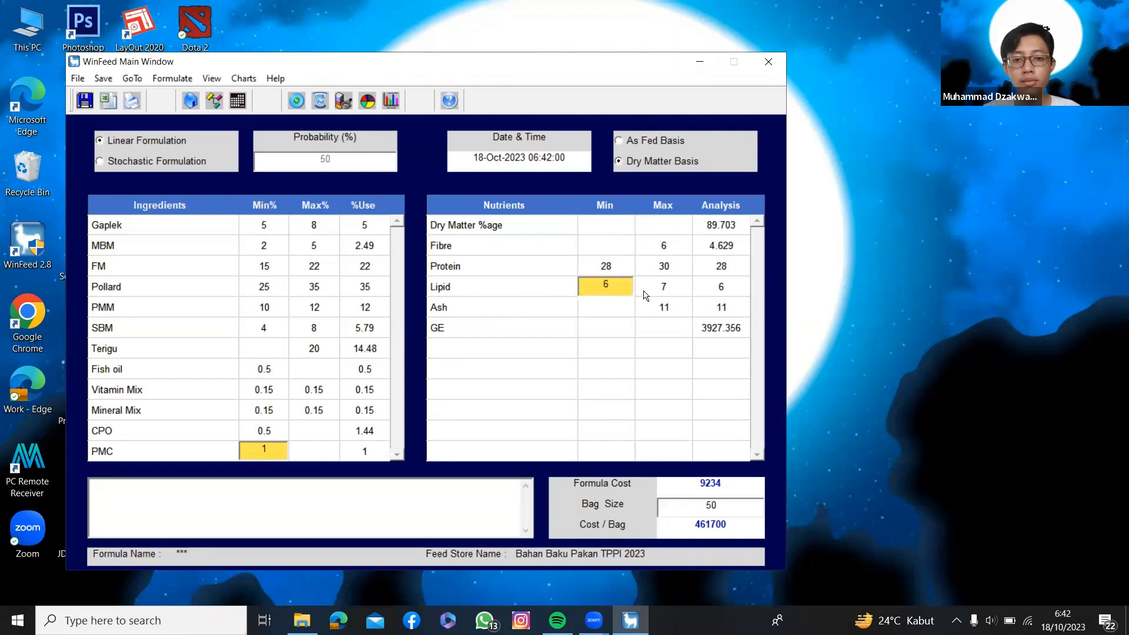
{"action": "left_click", "coordinate": [667, 292]}
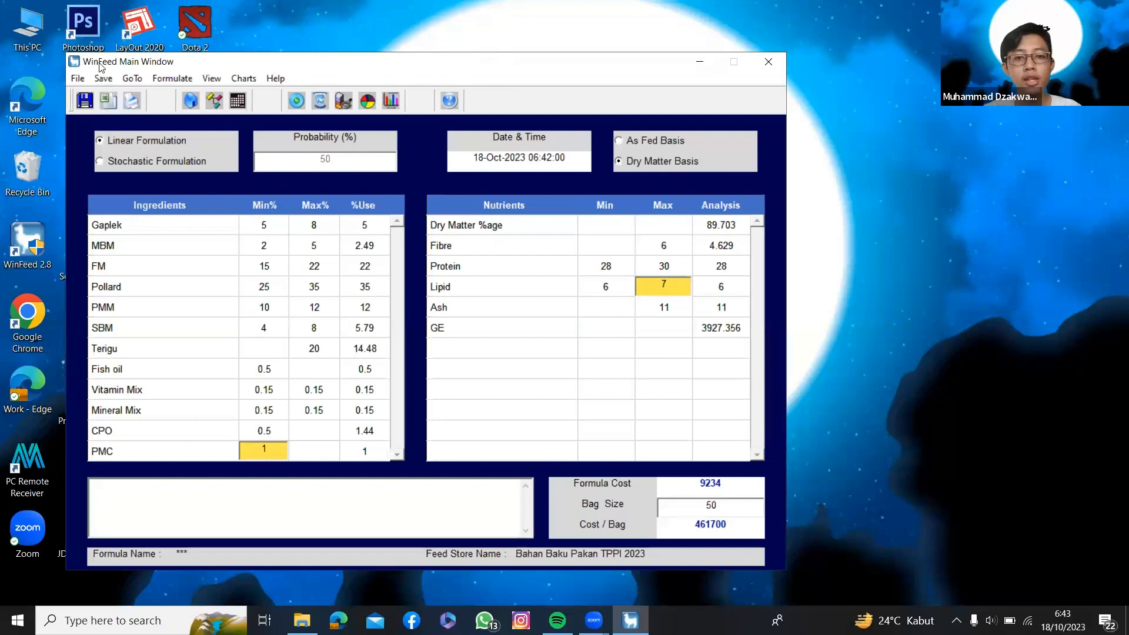
Examine the calculated formula, comparing the Protein minimum and maximum with the analysed nutrient value.
{"action": "left_click_drag", "start_coordinate": [97, 62], "coordinate": [170, 71]}
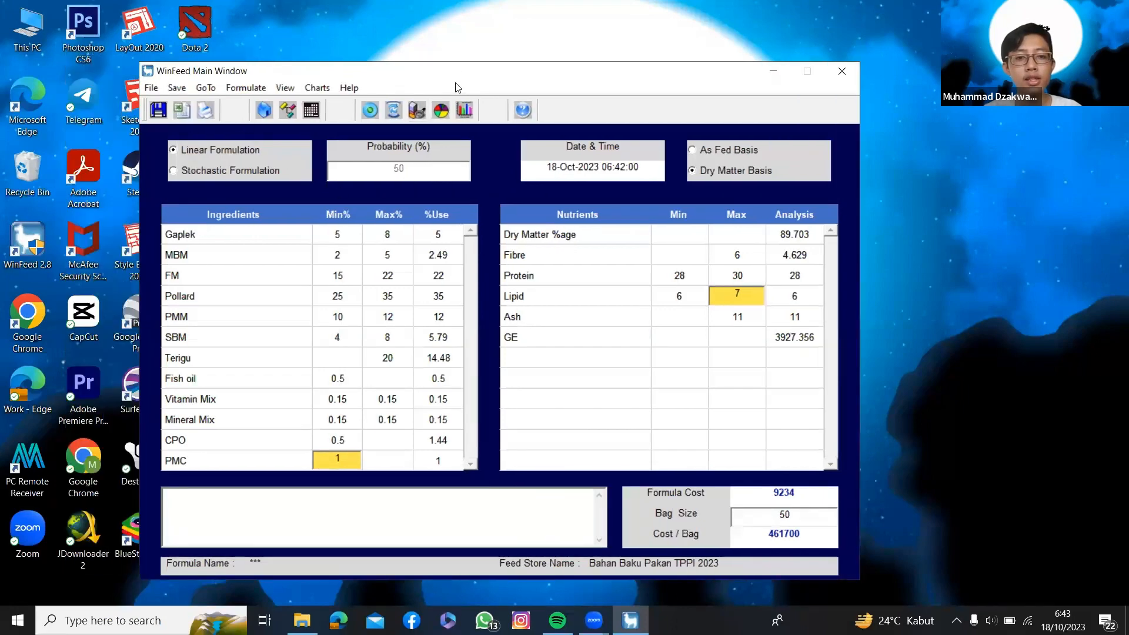
{"action": "left_click_drag", "start_coordinate": [399, 70], "coordinate": [417, 57]}
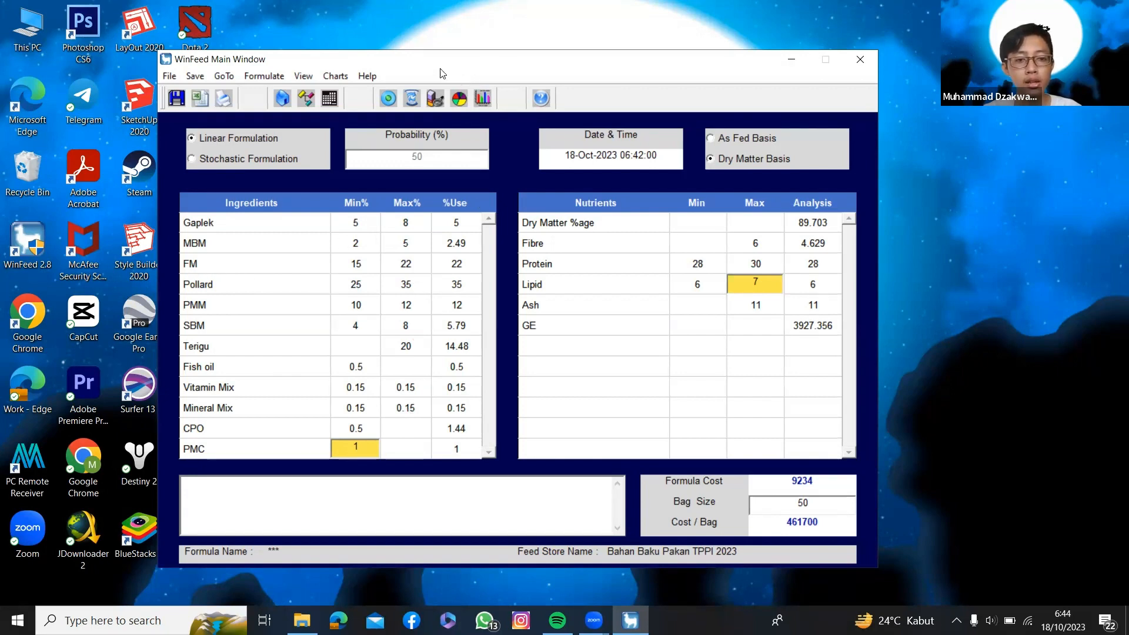
{"action": "left_click_drag", "start_coordinate": [440, 66], "coordinate": [458, 75]}
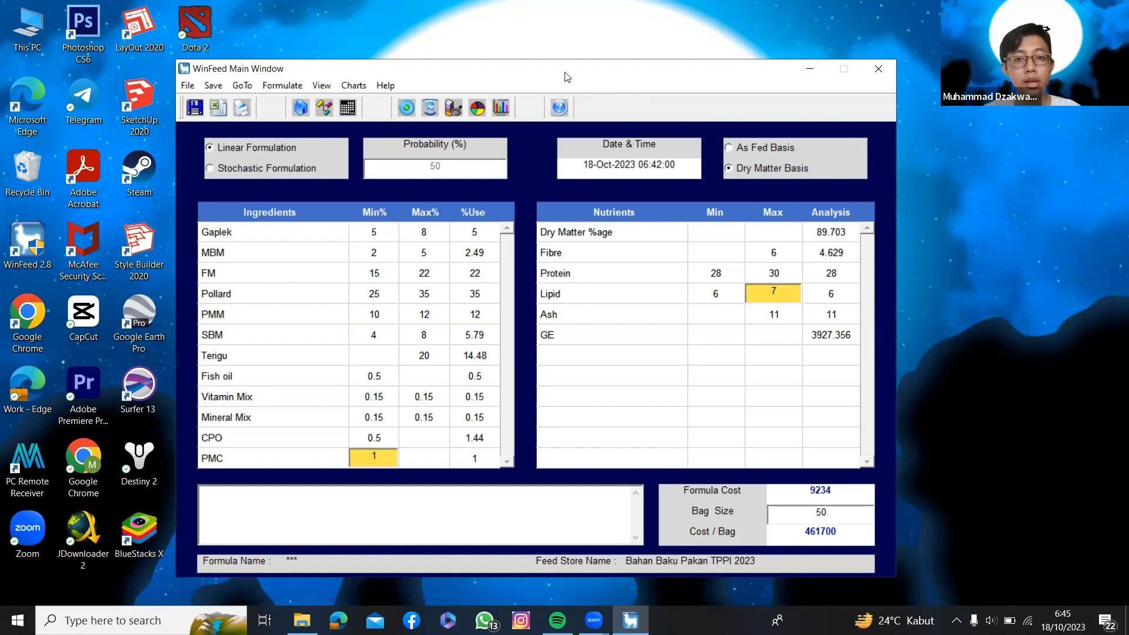
{"action": "left_click_drag", "start_coordinate": [565, 77], "coordinate": [576, 68]}
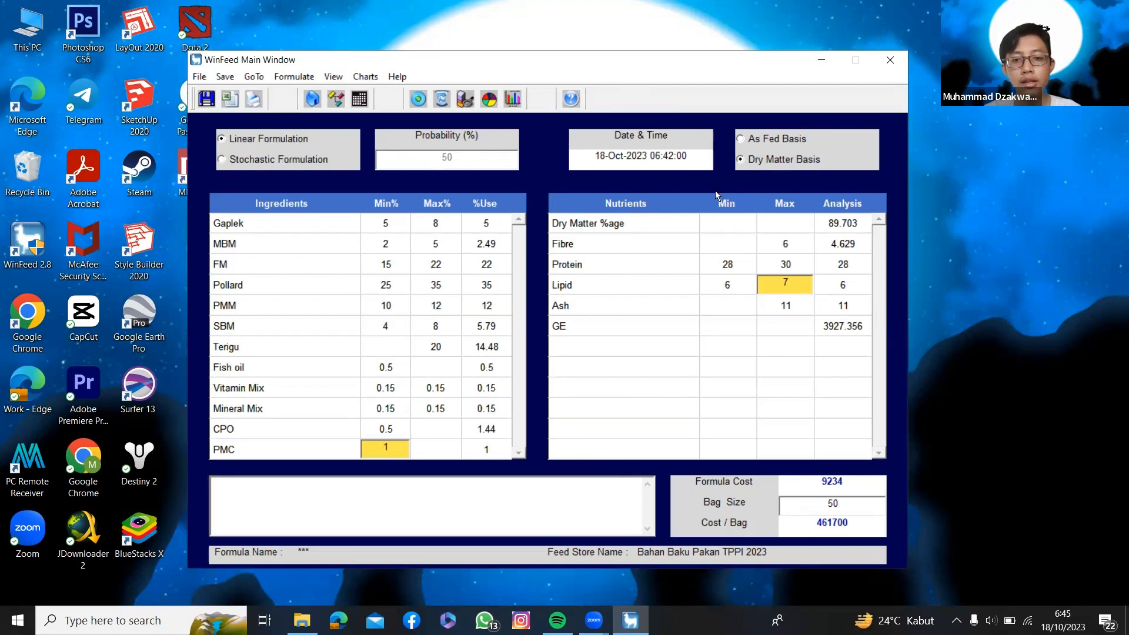
{"action": "left_click", "coordinate": [730, 272]}
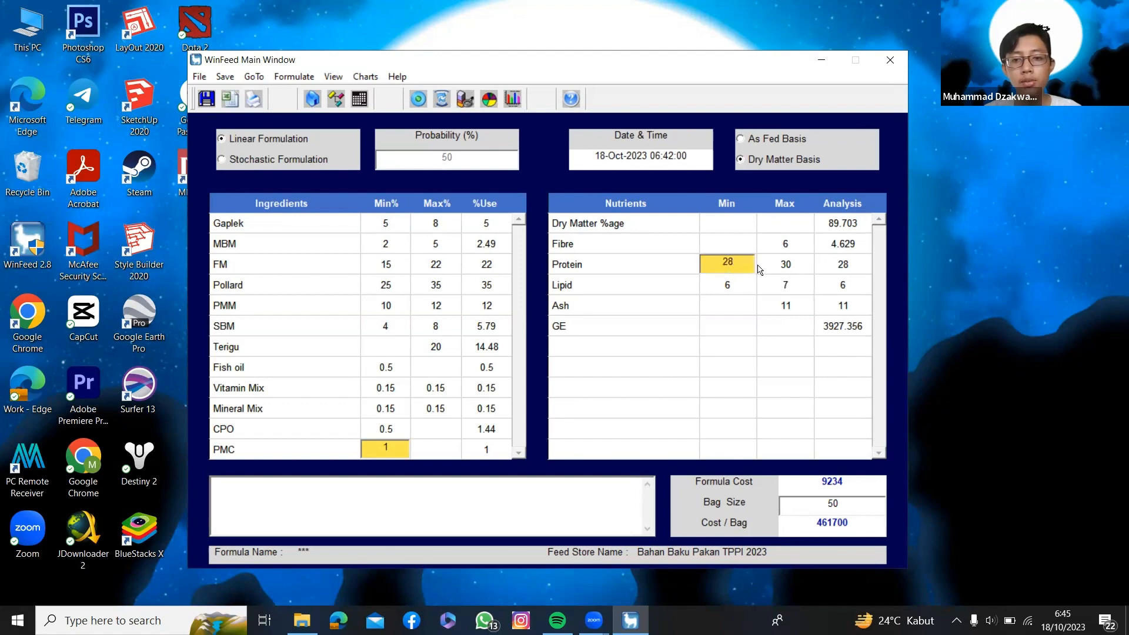
{"action": "left_click", "coordinate": [760, 266]}
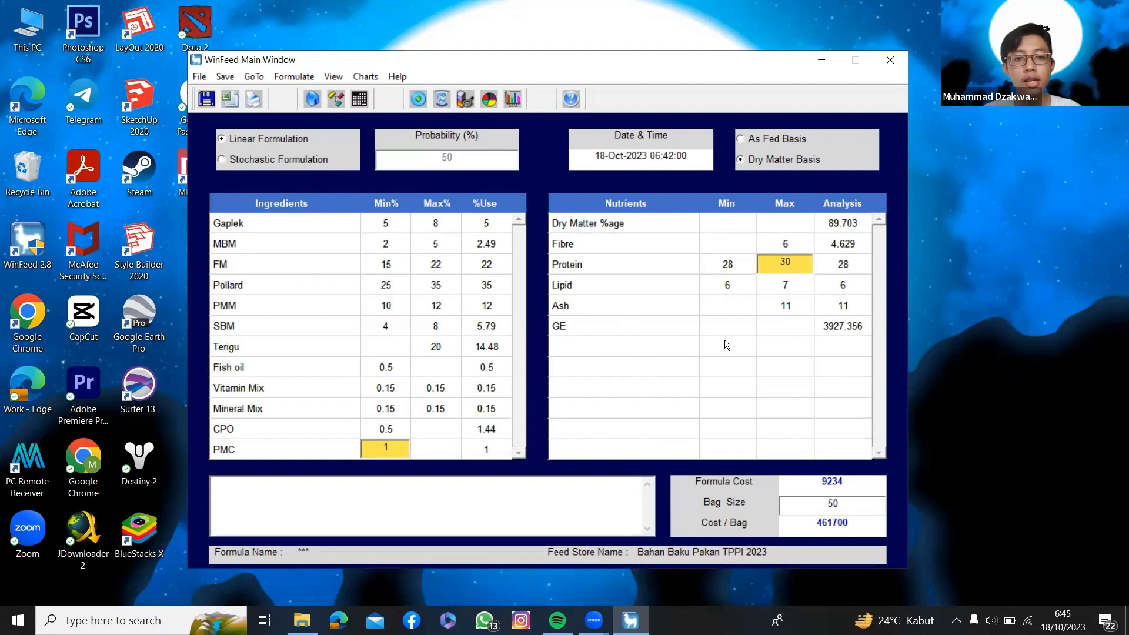
{"action": "left_click_drag", "start_coordinate": [612, 65], "coordinate": [426, 77]}
{"action": "left_click_drag", "start_coordinate": [616, 69], "coordinate": [615, 68]}
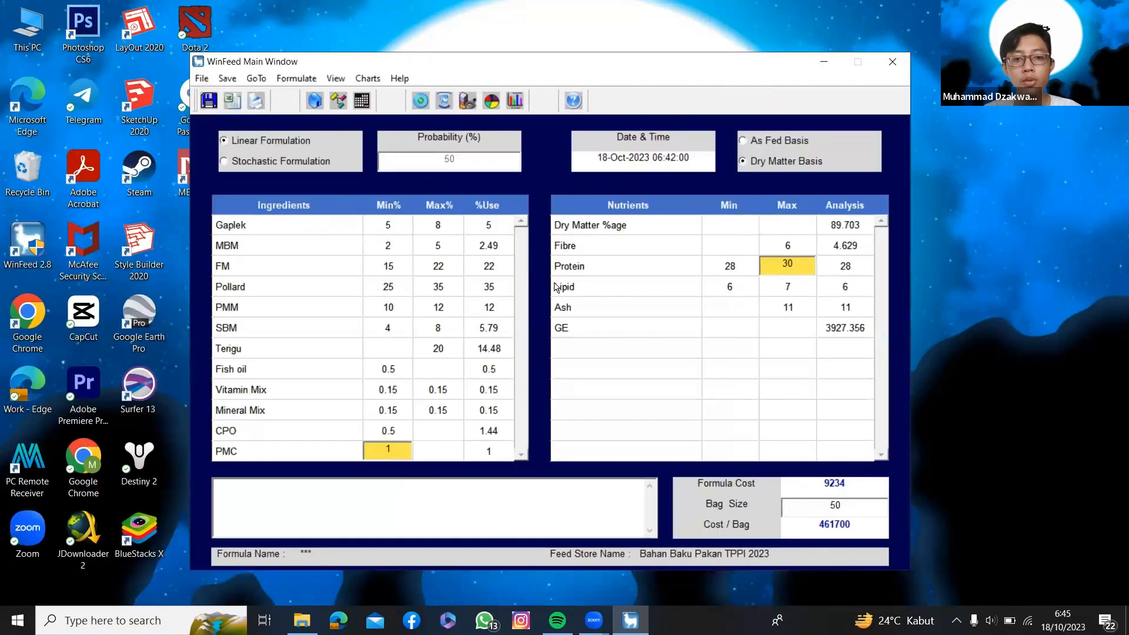